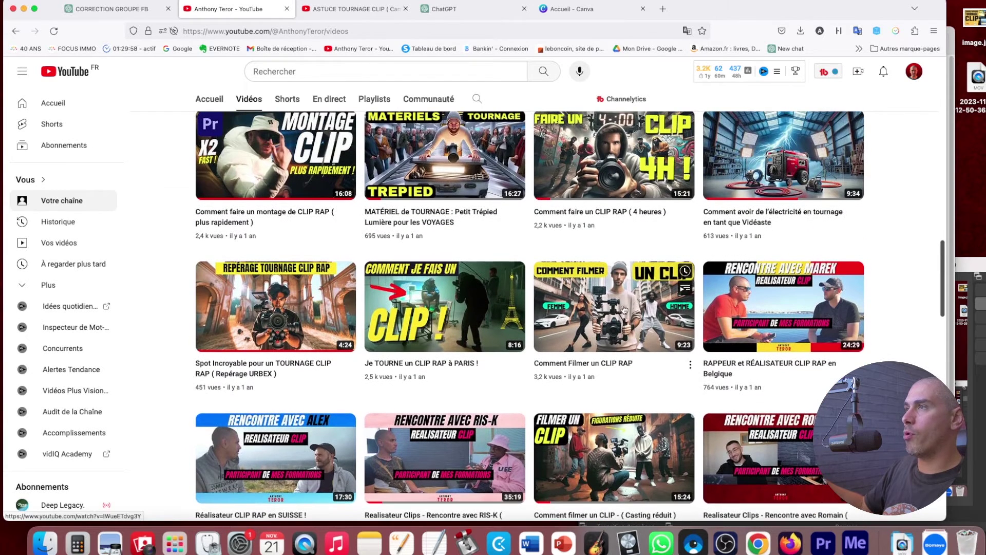
Compare the channel's video thumbnails with the thumbnail of the video "ASTUCE TOURNAGE CLIP ( Camion )"
{"action": "scroll", "coordinate": [876, 275], "scroll_direction": "up", "scroll_amount": 3}
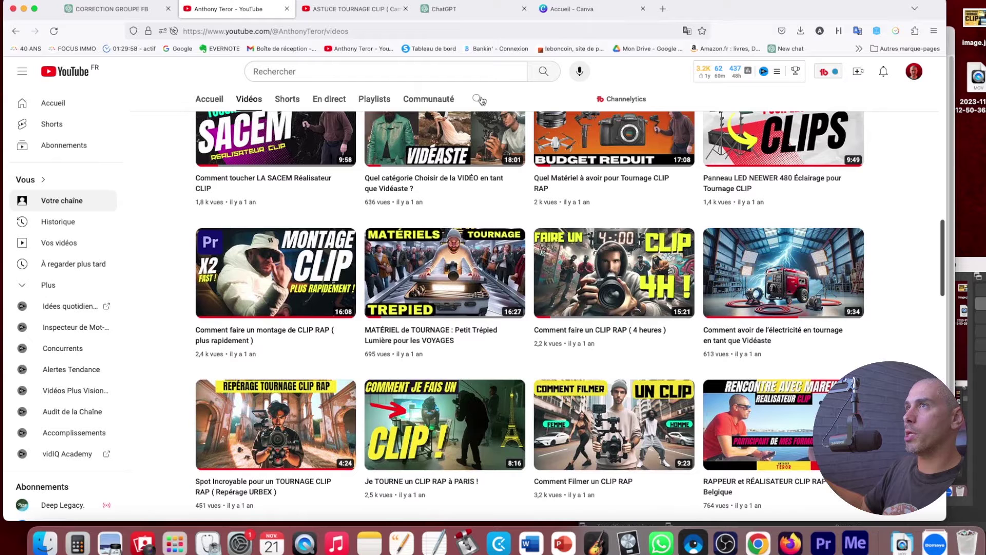
{"action": "left_click", "coordinate": [354, 10]}
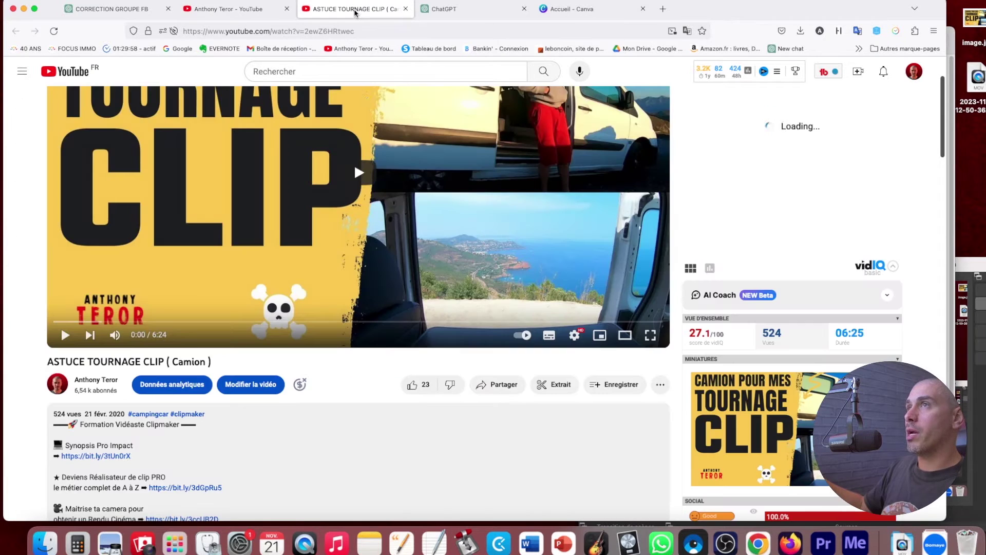
{"action": "scroll", "coordinate": [355, 452], "scroll_direction": "up", "scroll_amount": 3}
{"action": "scroll", "coordinate": [364, 487], "scroll_direction": "down", "scroll_amount": 1}
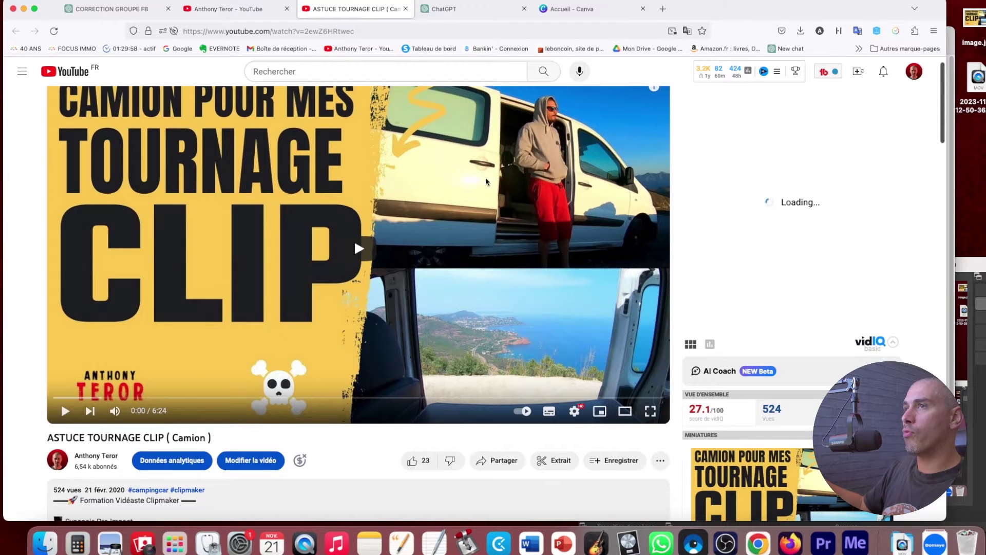
{"action": "scroll", "coordinate": [386, 444], "scroll_direction": "up", "scroll_amount": 1}
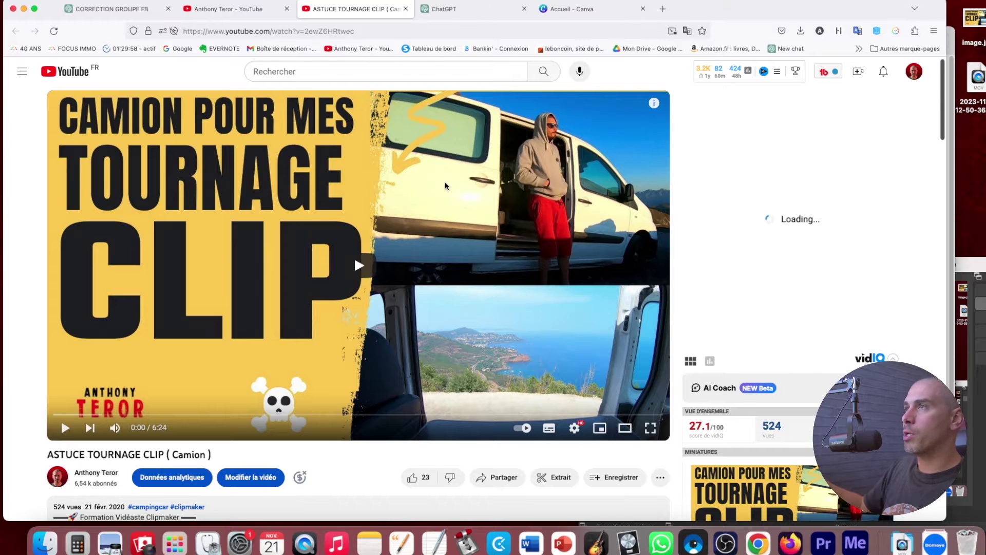
{"action": "left_click", "coordinate": [264, 4]}
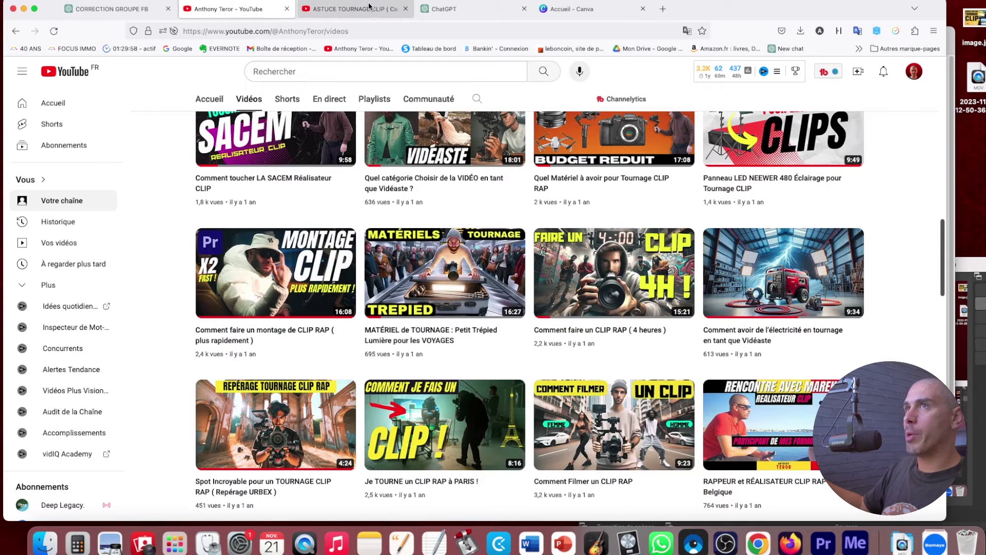
{"action": "scroll", "coordinate": [415, 251], "scroll_direction": "up", "scroll_amount": 3}
{"action": "scroll", "coordinate": [415, 252], "scroll_direction": "up", "scroll_amount": 2}
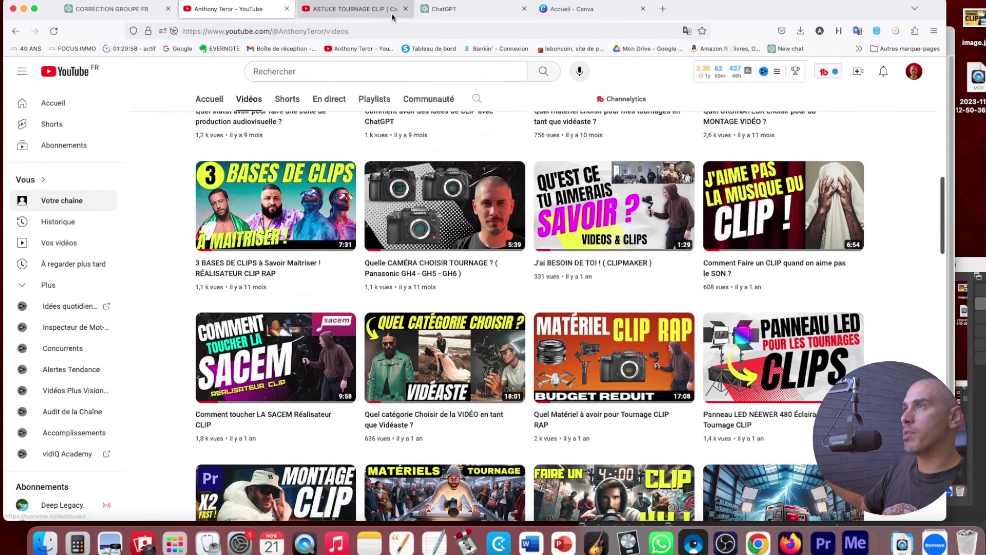
{"action": "left_click", "coordinate": [355, 9]}
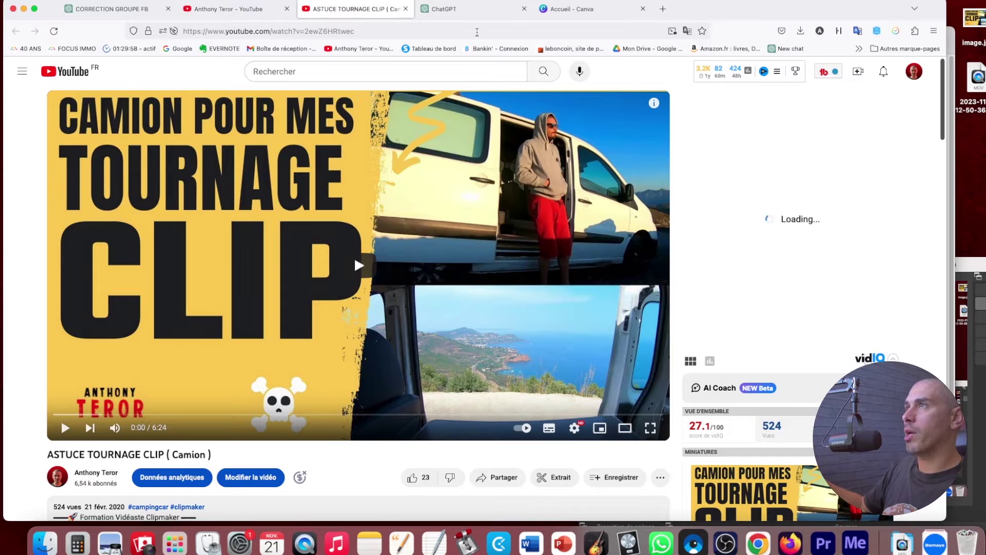
Switch to ChatGPT and review the model versions available for a new conversation
{"action": "key", "text": "ctrl+Tab"}
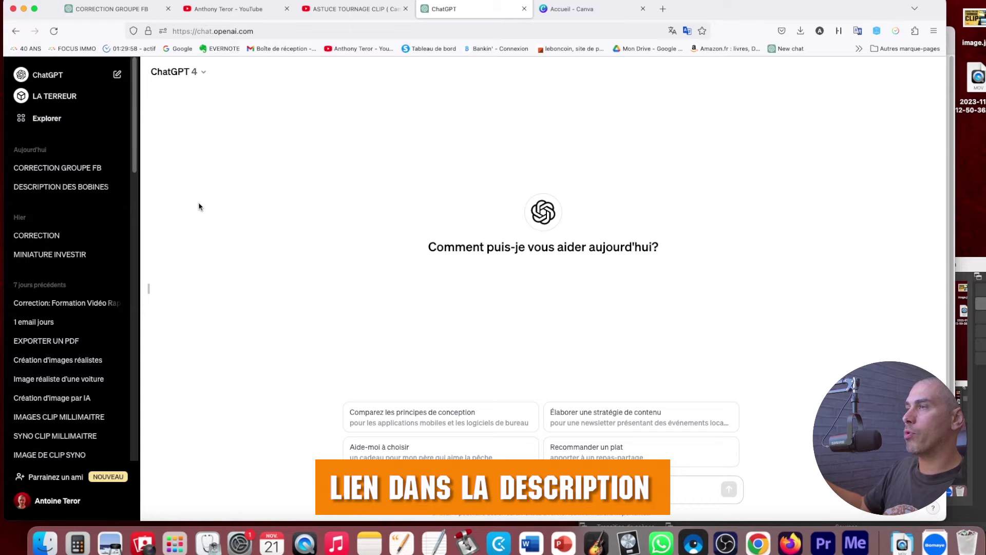
{"action": "left_click", "coordinate": [199, 75]}
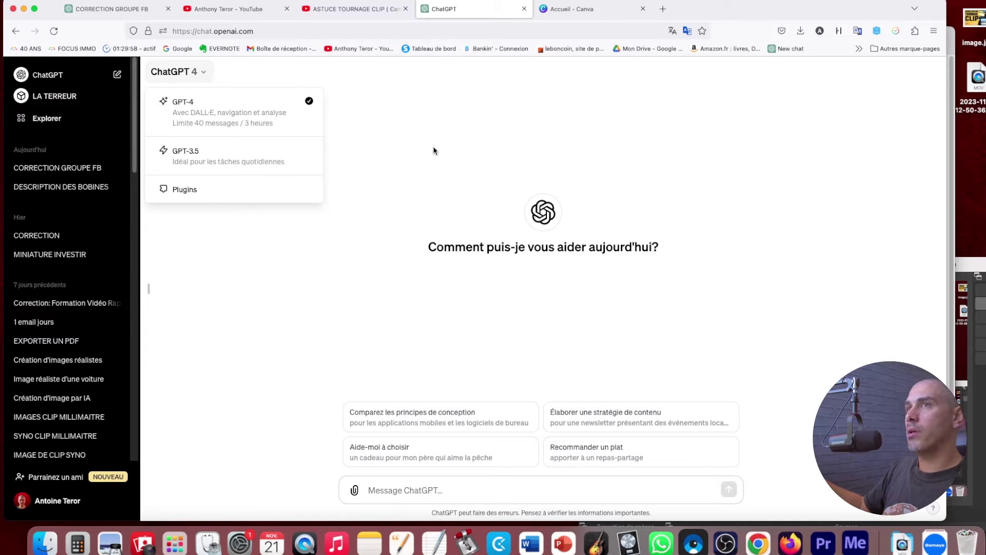
{"action": "left_click", "coordinate": [429, 167]}
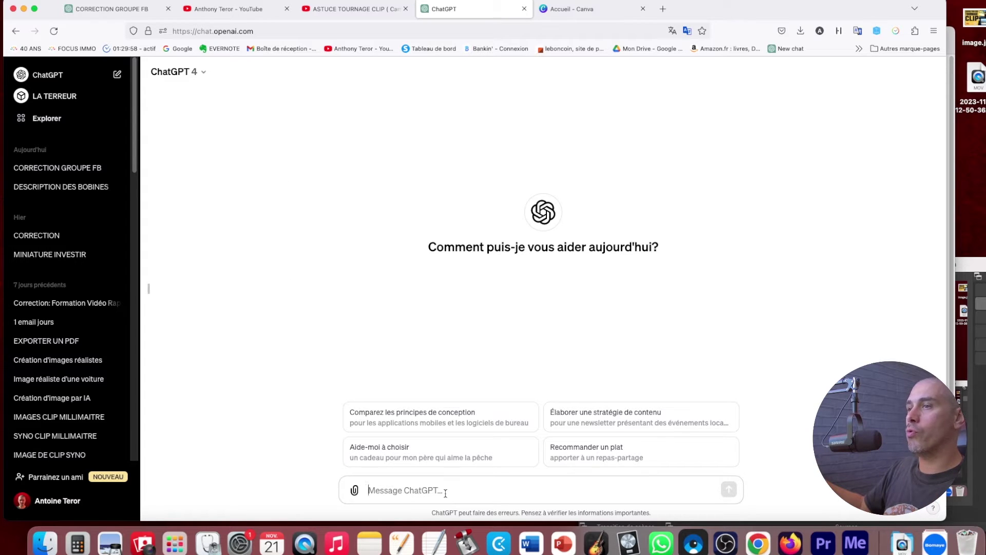
{"action": "left_click", "coordinate": [200, 73]}
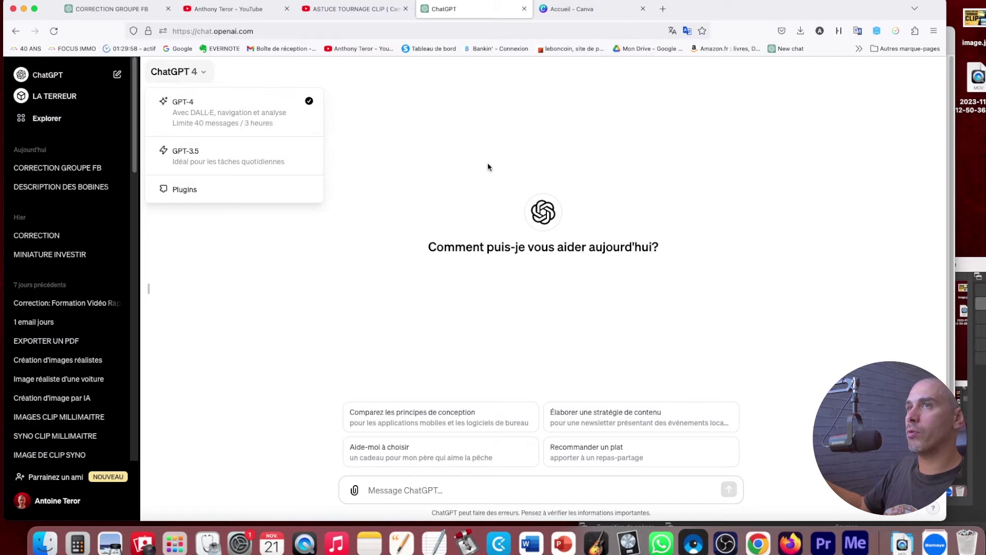
{"action": "left_click", "coordinate": [391, 257]}
{"action": "left_click", "coordinate": [195, 73]}
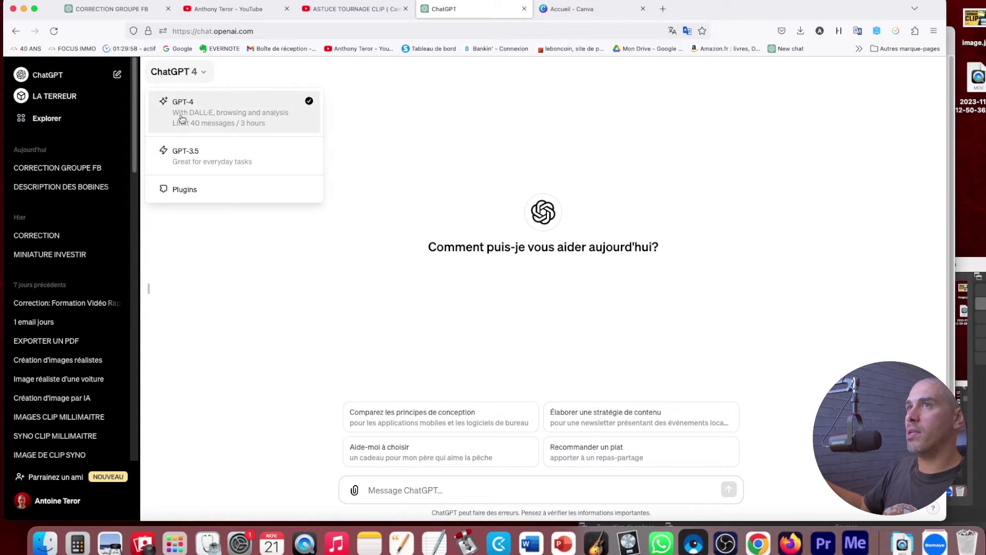
{"action": "left_click", "coordinate": [403, 308]}
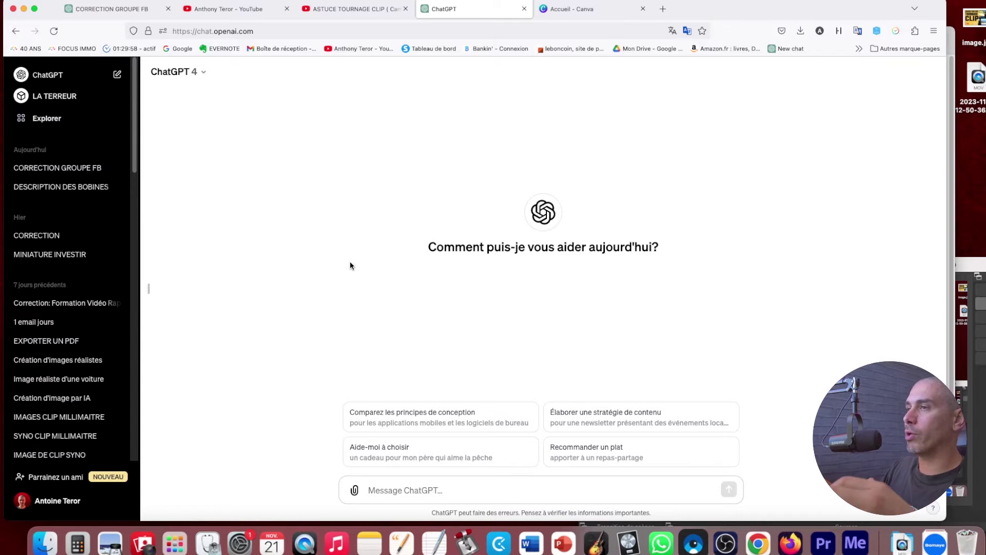
Send the image request "creer moi une image realiste d'un personne avec un camion en montagne"
{"action": "type", "text": "c"}
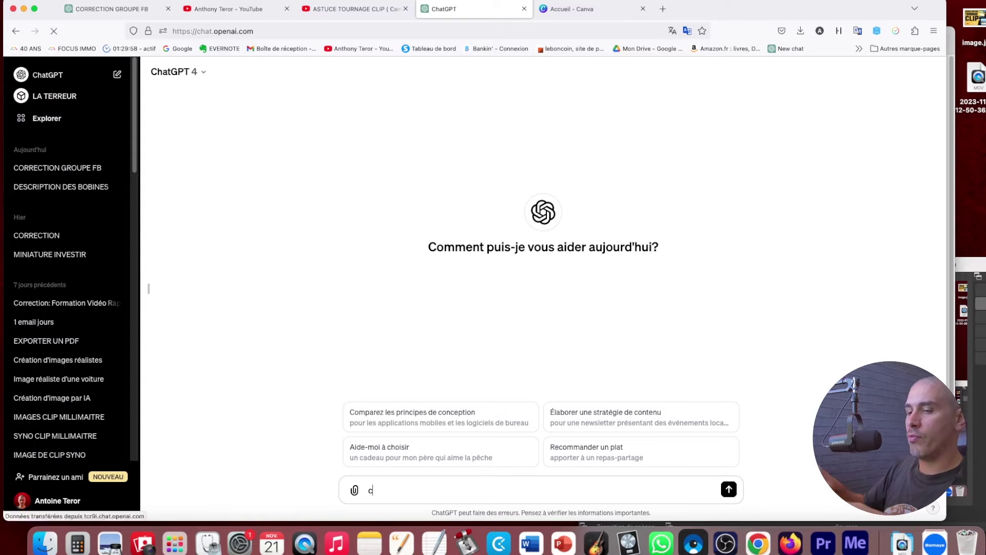
{"action": "type", "text": "reer moi une image realiste d'un personne ave"}
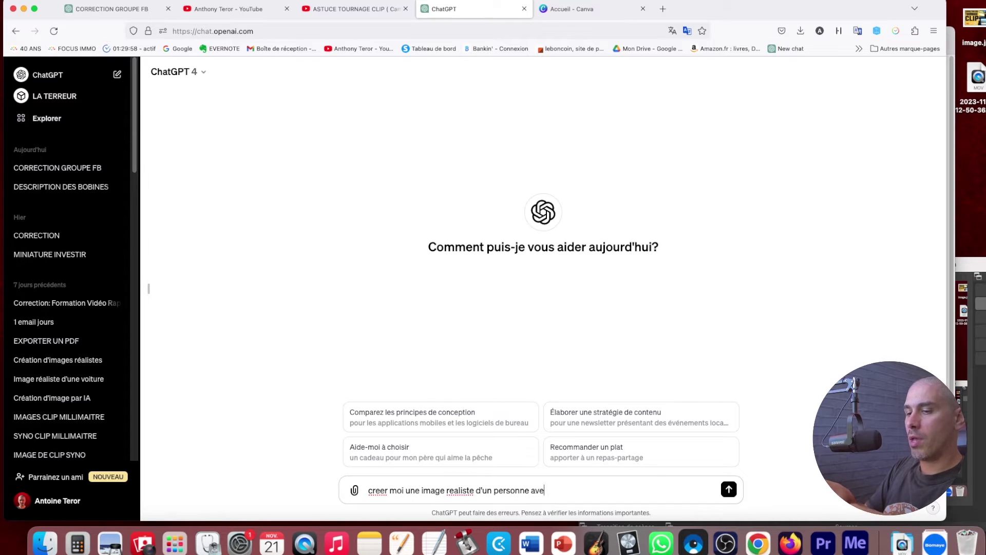
{"action": "type", "text": "c un camion en montagene"}
{"action": "key", "text": "Return"}
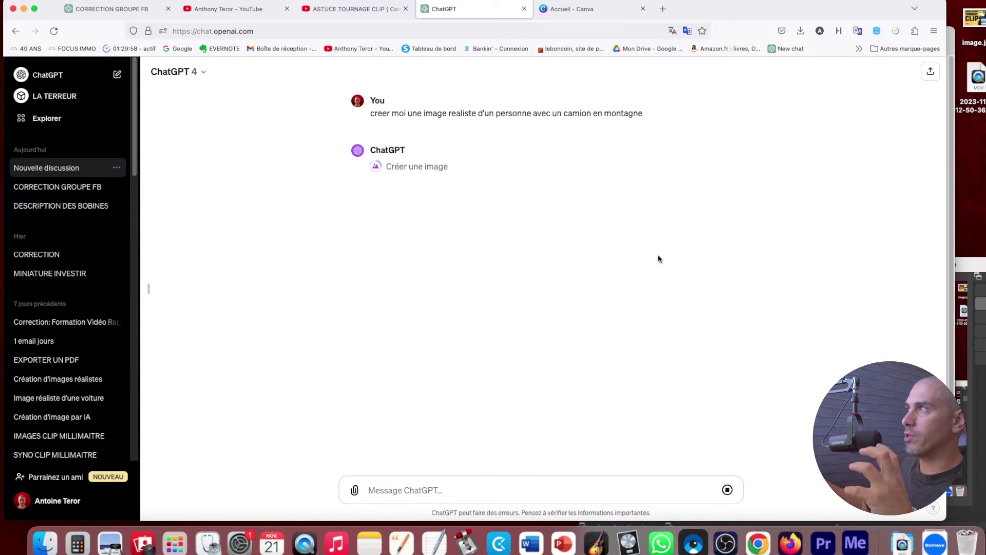
Preview the image.jpg file on the desktop and close the preview
{"action": "left_click", "coordinate": [974, 18]}
{"action": "key", "text": "space"}
{"action": "key", "text": "space"}
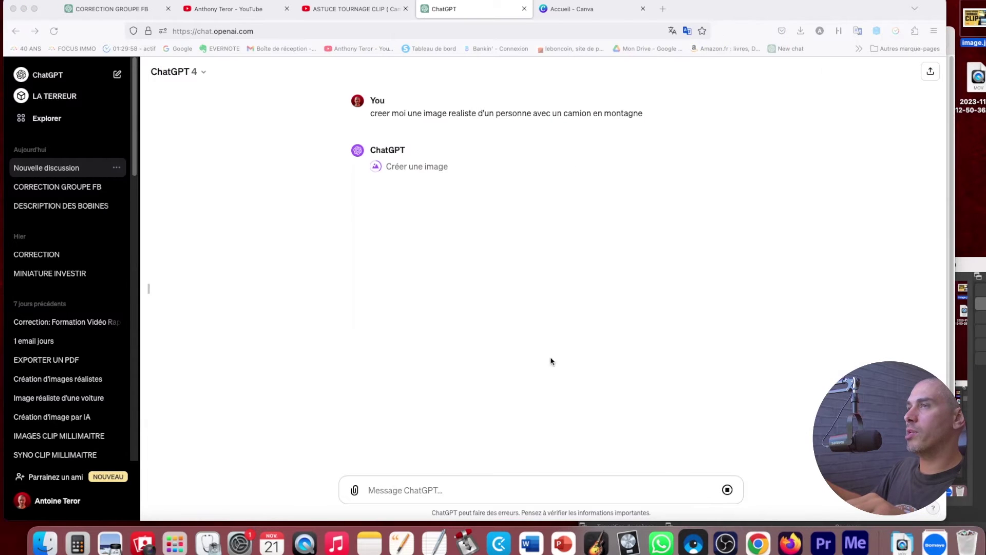
Attach image.jpg from the Bureau folder and send it with the request "decri moi cette images prescisement"
{"action": "left_click", "coordinate": [388, 490]}
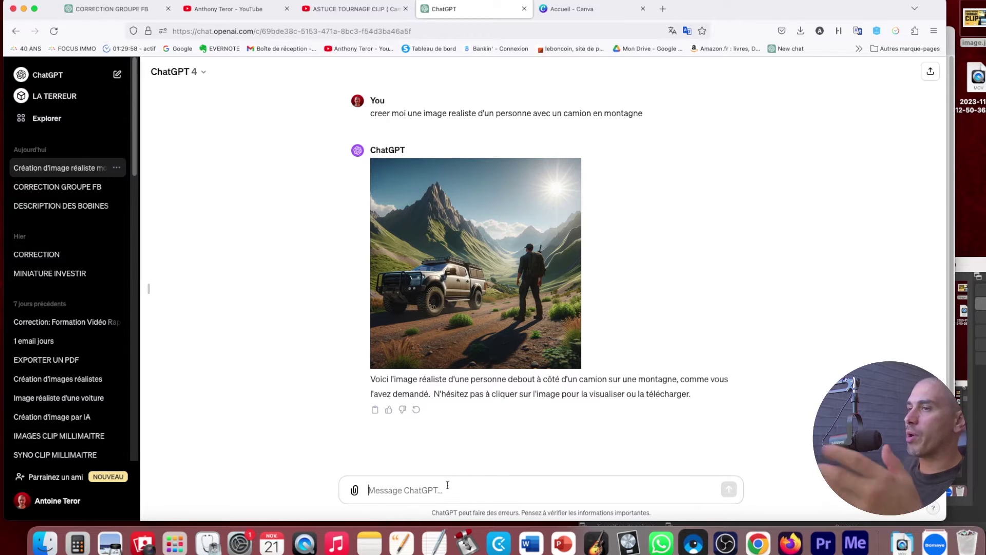
{"action": "left_click", "coordinate": [355, 491]}
{"action": "left_click", "coordinate": [369, 82]}
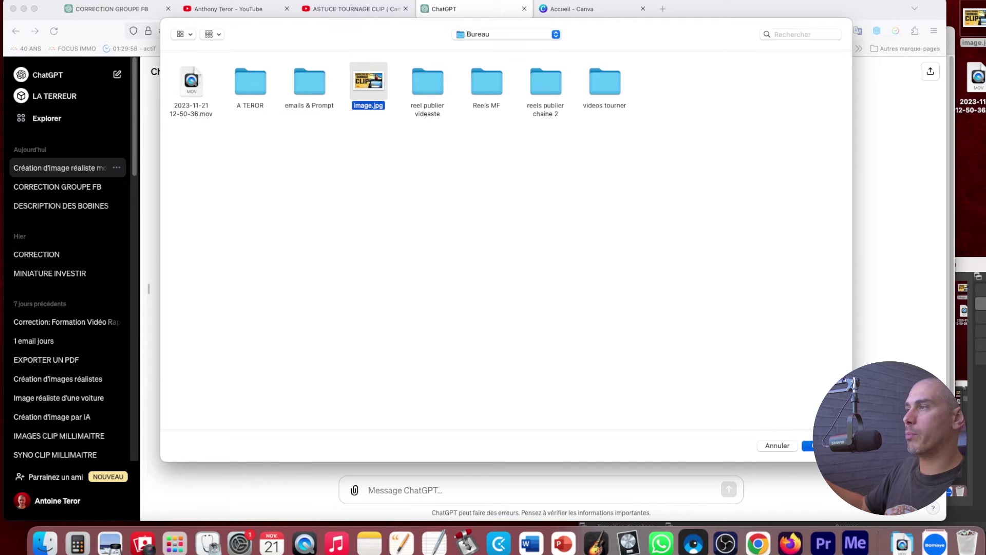
{"action": "left_click", "coordinate": [821, 446]}
{"action": "type", "text": "d"}
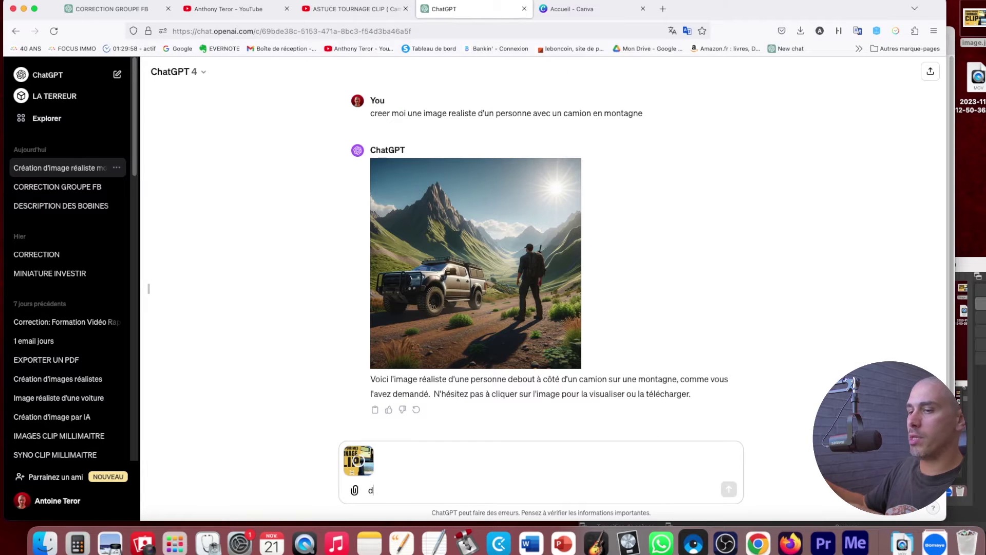
{"action": "type", "text": "ecri moi cette images prescisement"}
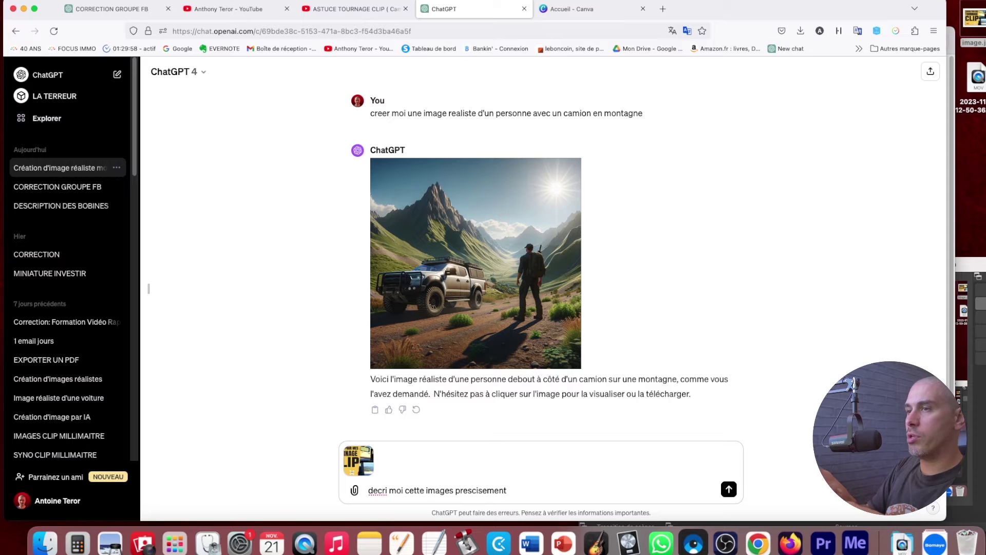
{"action": "key", "text": "Return"}
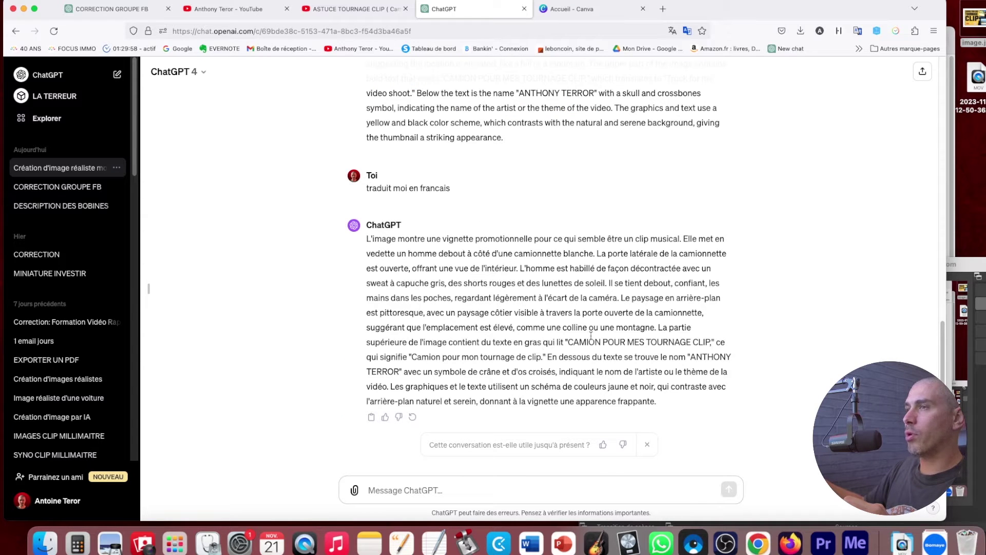
Copy the French description's passage from "Elle met en vedette un homme" to "comme une colline ou une montagne"
{"action": "left_click_drag", "start_coordinate": [655, 327], "coordinate": [397, 241]}
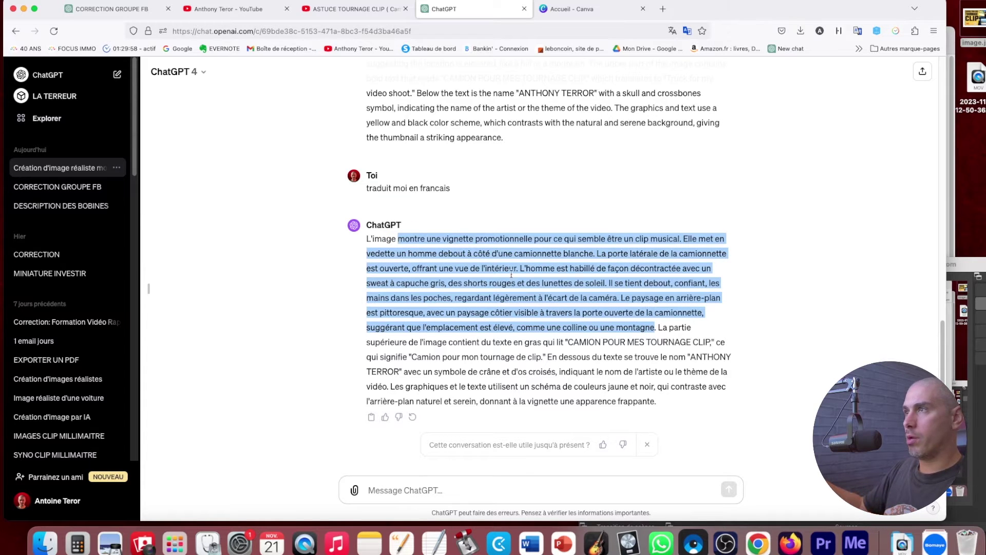
{"action": "left_click", "coordinate": [674, 239]}
{"action": "left_click_drag", "start_coordinate": [684, 237], "coordinate": [654, 325]}
{"action": "key", "text": "super+c"}
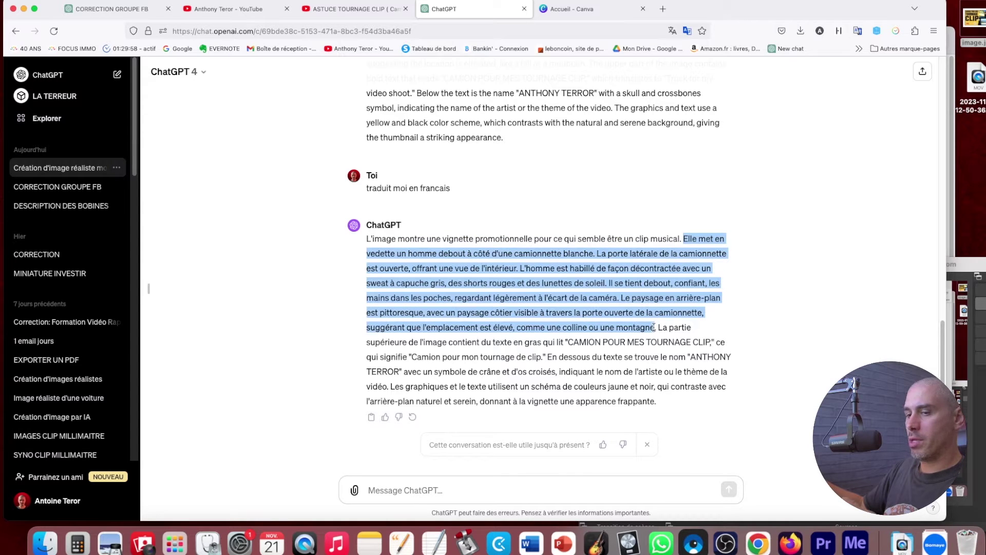
Draft the prompt "creer moi une image realiste pour une miniature youtube parce que j'ai une chaine youtube sur le metier de videaste"
{"action": "left_click", "coordinate": [419, 490]}
{"action": "type", "text": "creer moi un"}
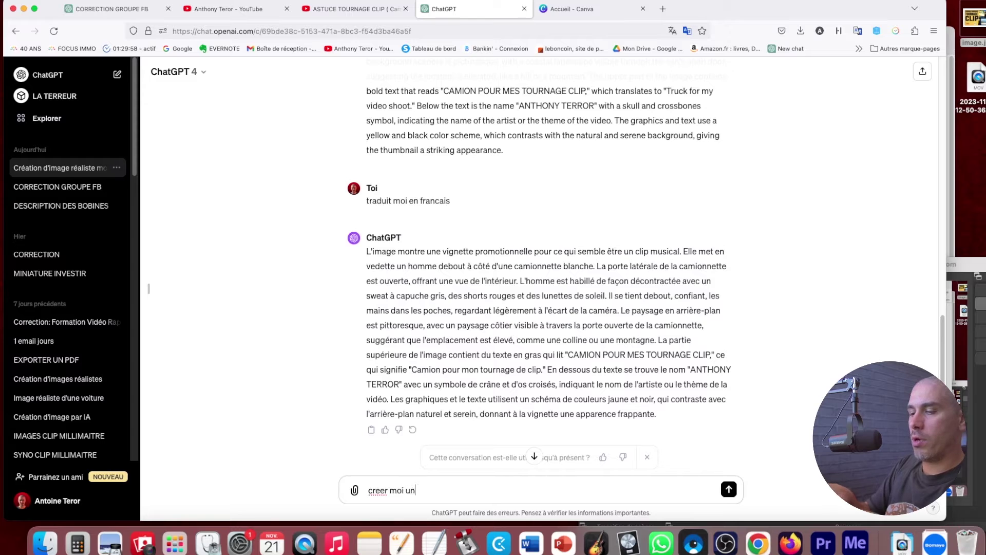
{"action": "type", "text": "e image re"}
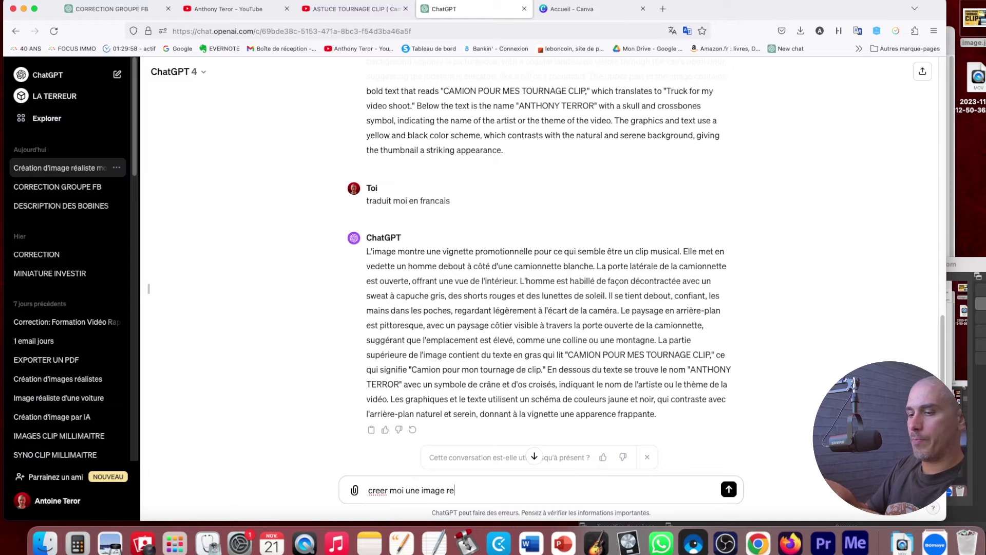
{"action": "type", "text": "aliste pour un"}
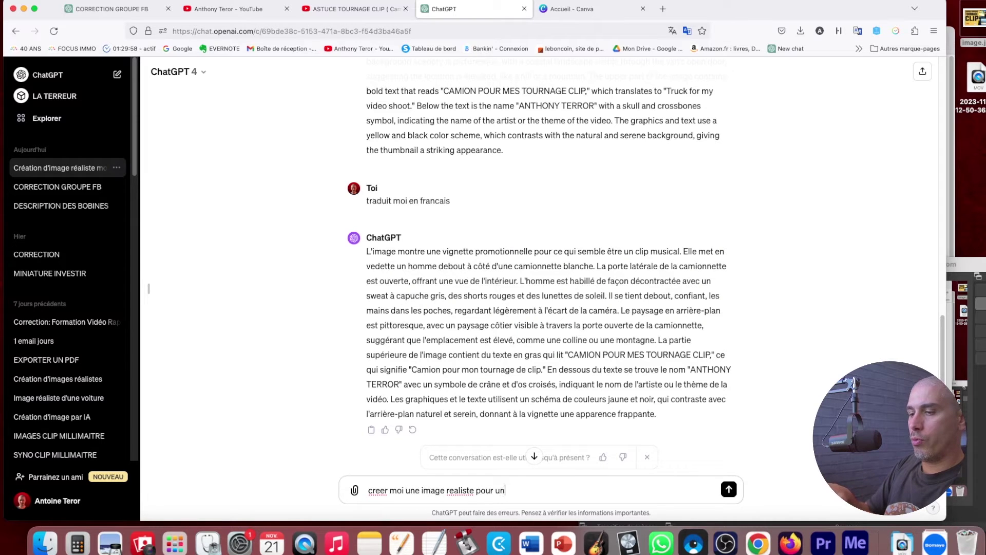
{"action": "type", "text": "e miniature yo"}
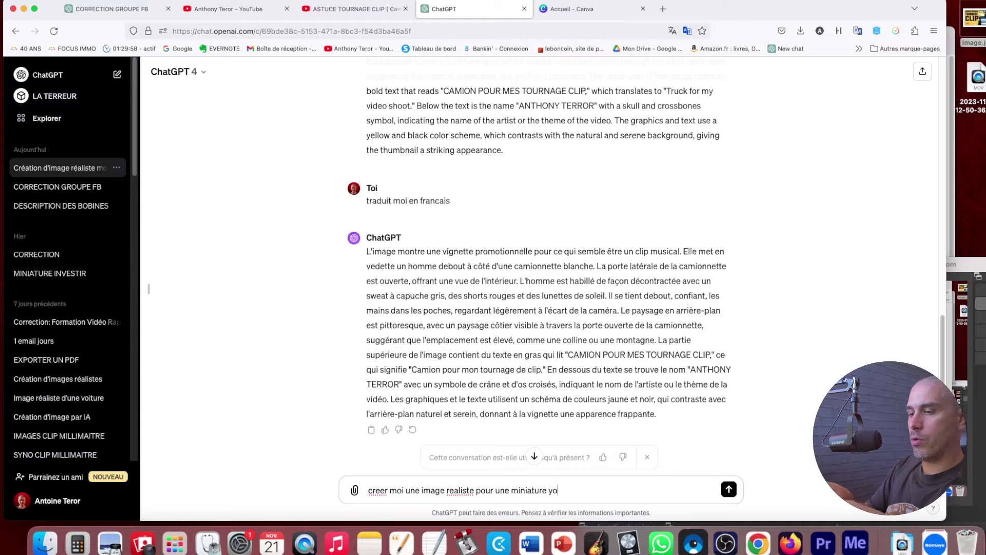
{"action": "type", "text": "utube"}
{"action": "type", "text": " pa"}
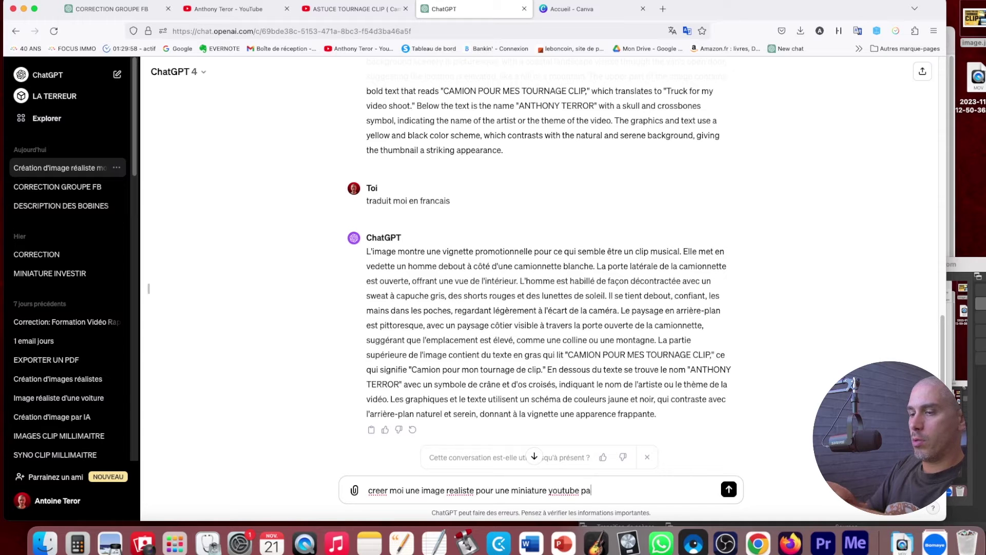
{"action": "type", "text": "rce que j'ai une chaine yout"}
{"action": "type", "text": "ube sur"}
{"action": "type", "text": " le metier de videaste"}
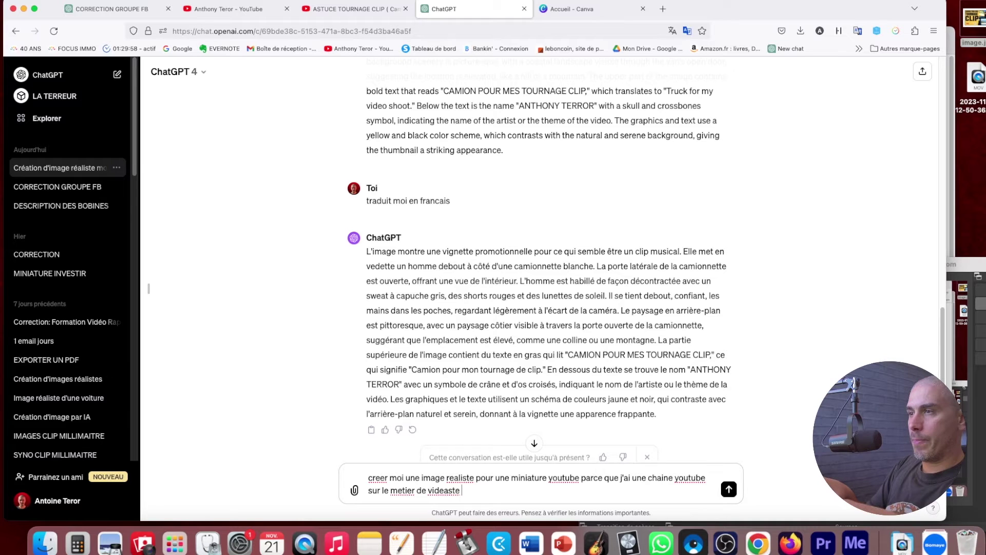
Insert the format "en 16/9" after "miniature youtube" in the drafted prompt
{"action": "left_click", "coordinate": [578, 478]}
{"action": "type", "text": "en 16/"}
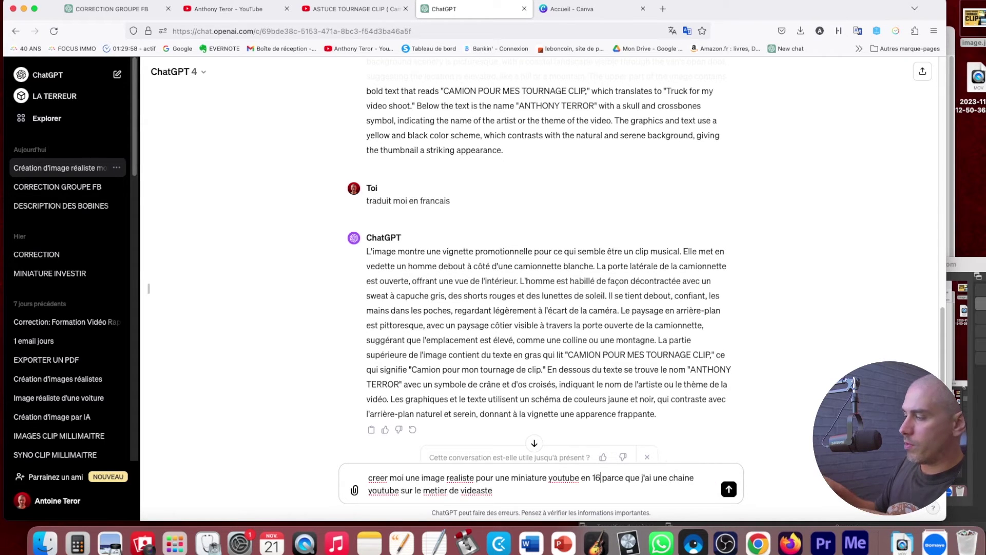
{"action": "type", "text": "9 "}
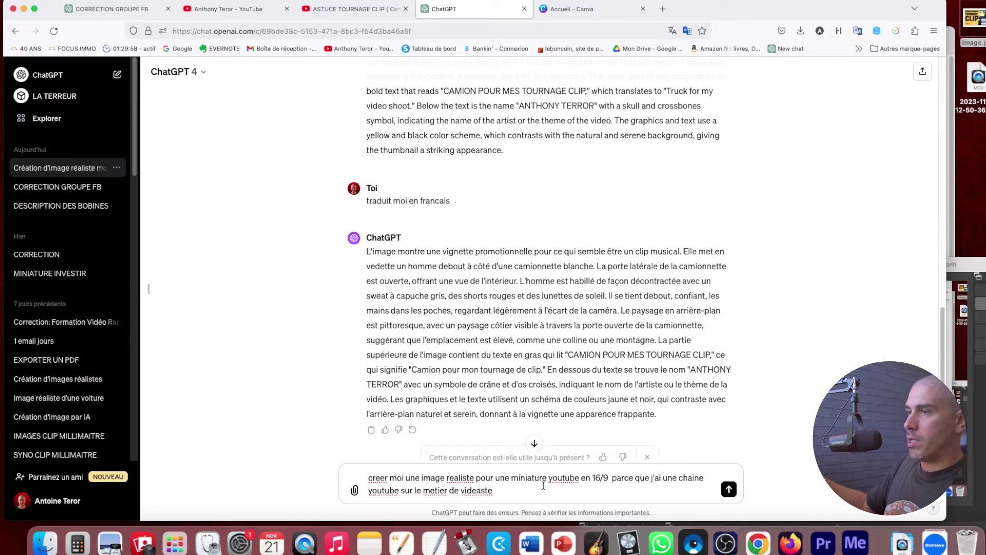
Append "voici les infos qui faut mettre dans l'image :" to the prompt, followed by the copied French description
{"action": "type", "text": "oici le"}
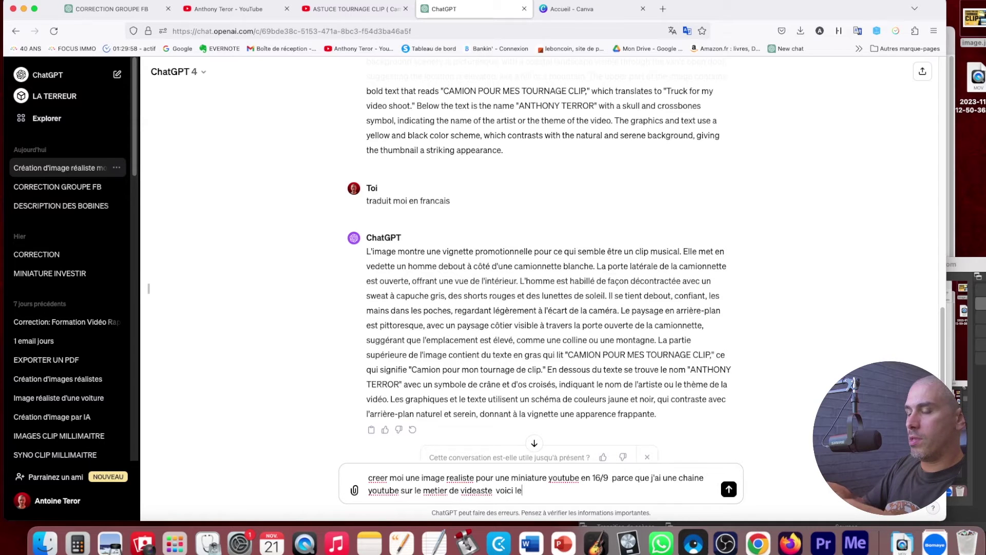
{"action": "type", "text": "s infos qui faut mettre dans l'im"}
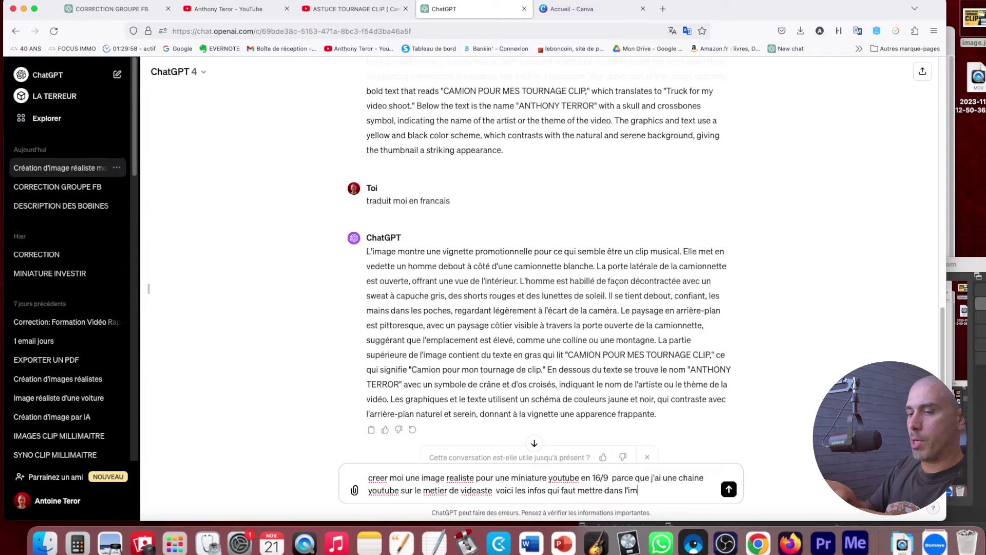
{"action": "type", "text": "age :"}
{"action": "key", "text": "super+v"}
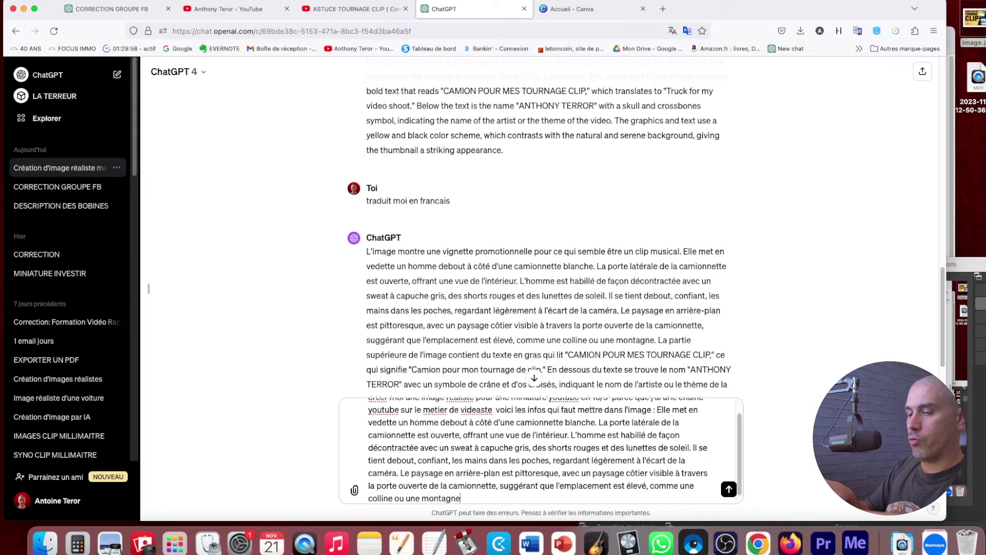
Generate the image from the drafted prompt, and request the variation "super la meme personne mais avec un bonnet et capuche"
{"action": "key", "text": "Return"}
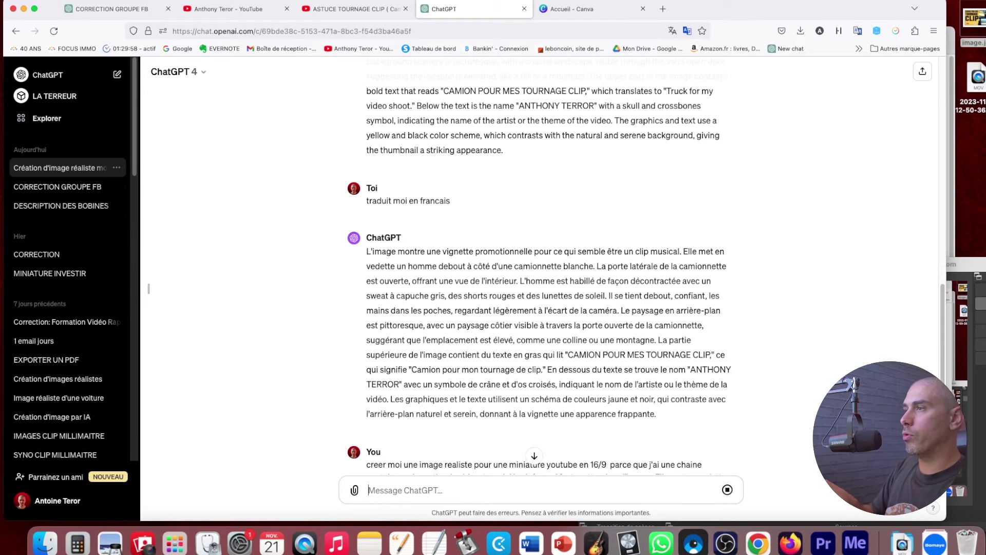
{"action": "left_click", "coordinate": [534, 455]}
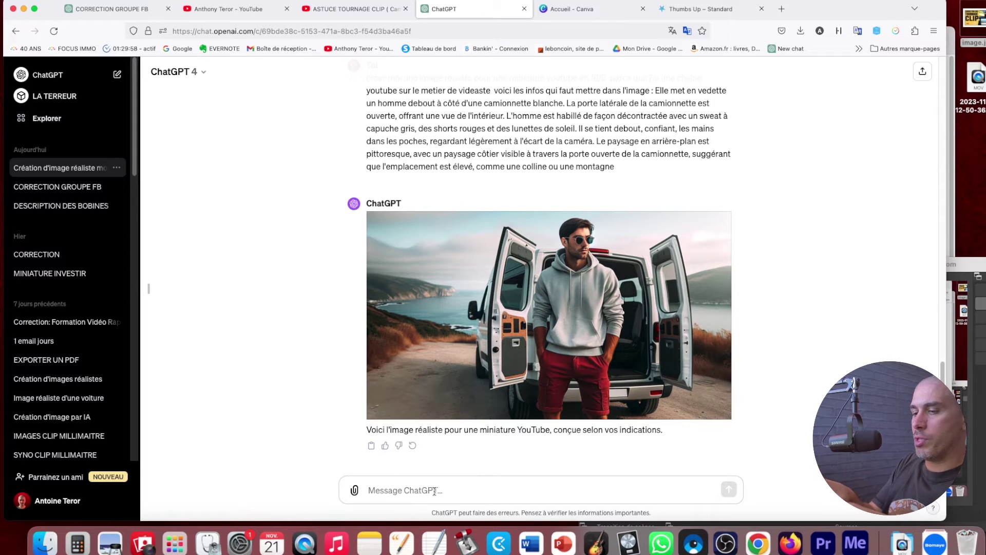
{"action": "type", "text": "su"}
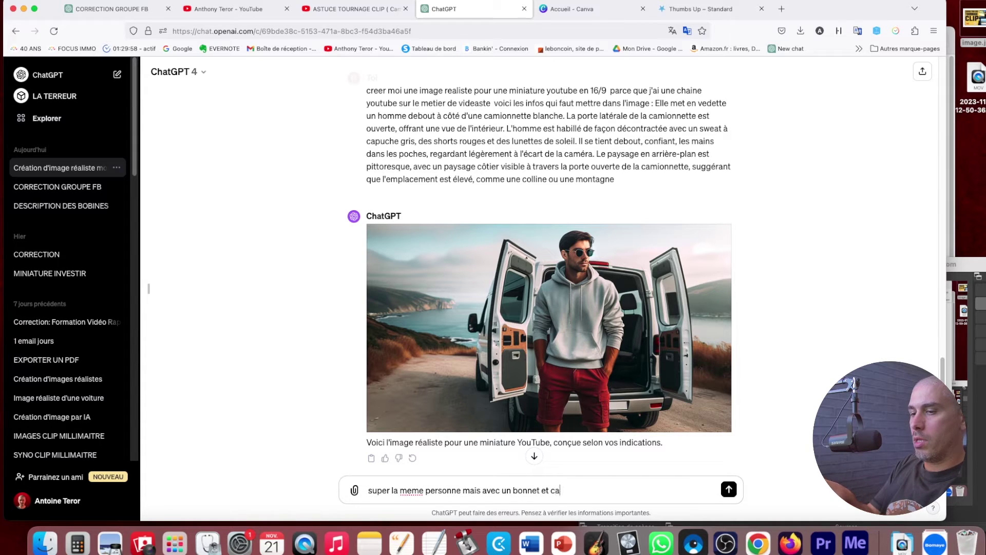
{"action": "key", "text": "Return"}
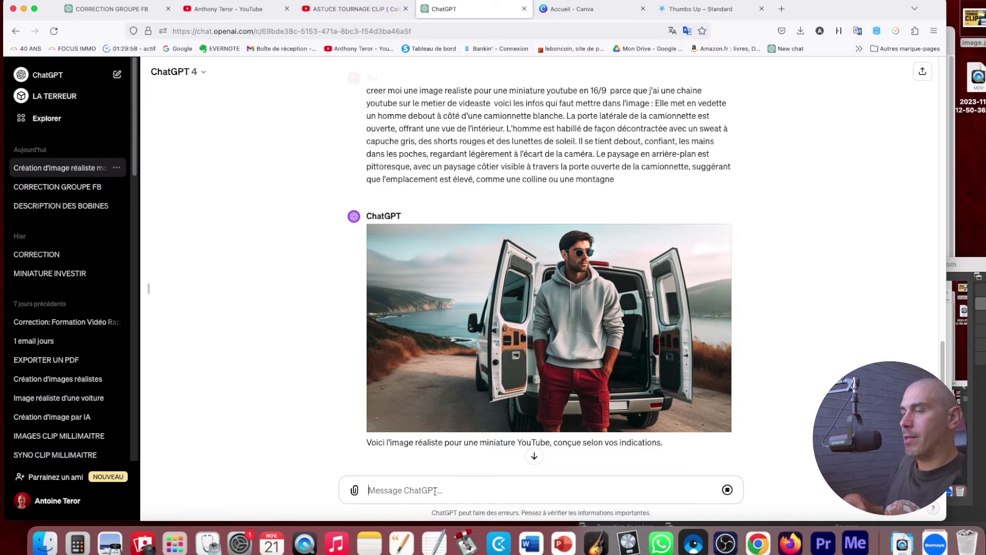
{"action": "left_click", "coordinate": [536, 455]}
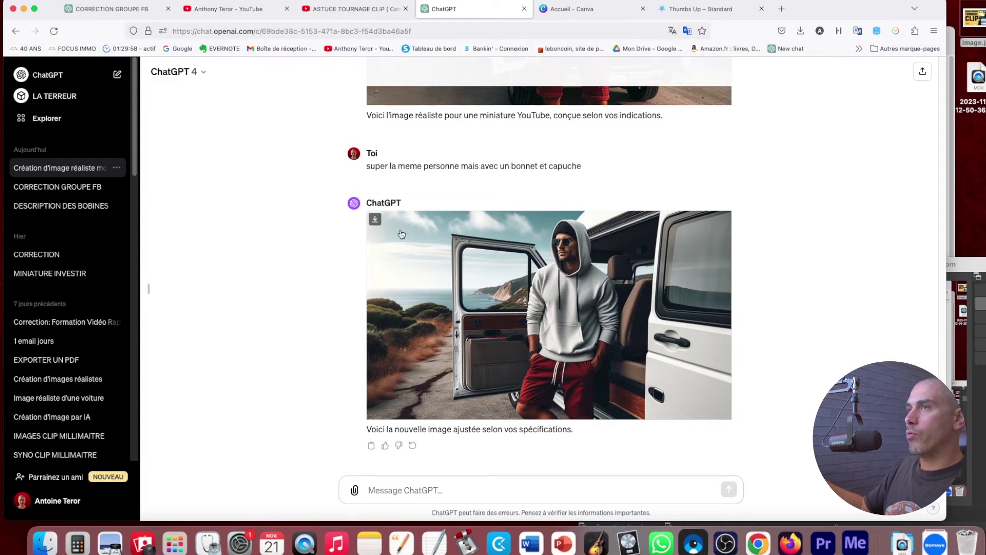
Preview the generated image of the hooded man beside the van at full size and download it
{"action": "left_click", "coordinate": [466, 267]}
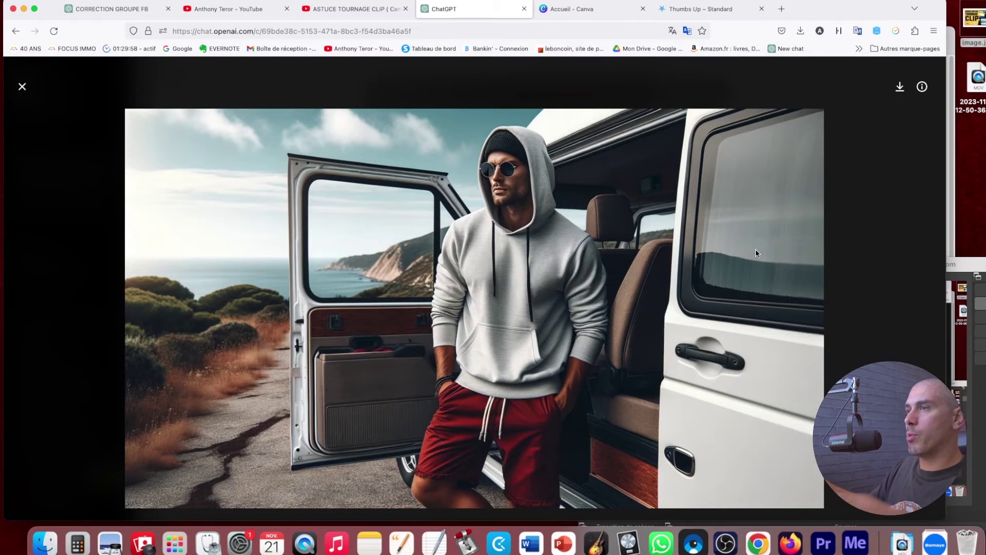
{"action": "key", "text": "Escape"}
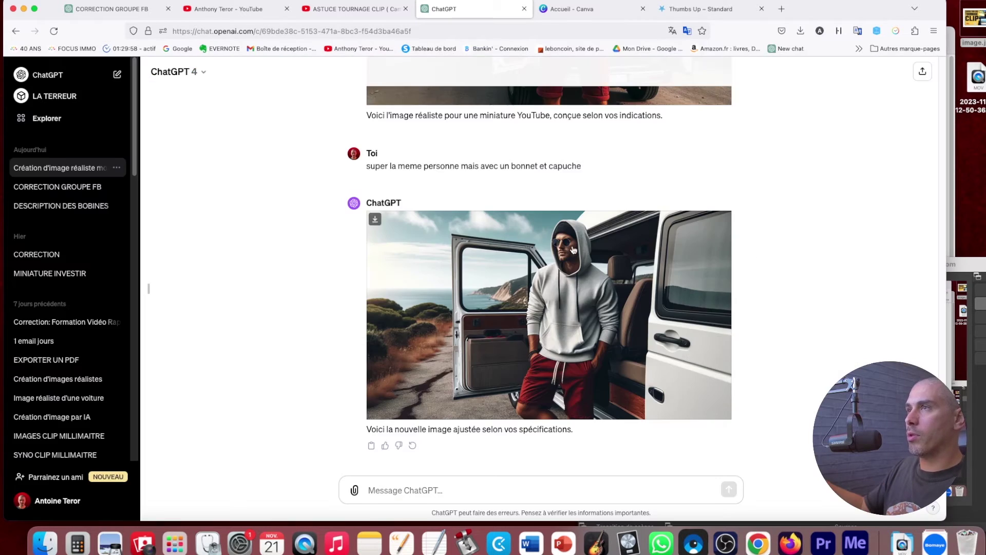
{"action": "left_click", "coordinate": [375, 219]}
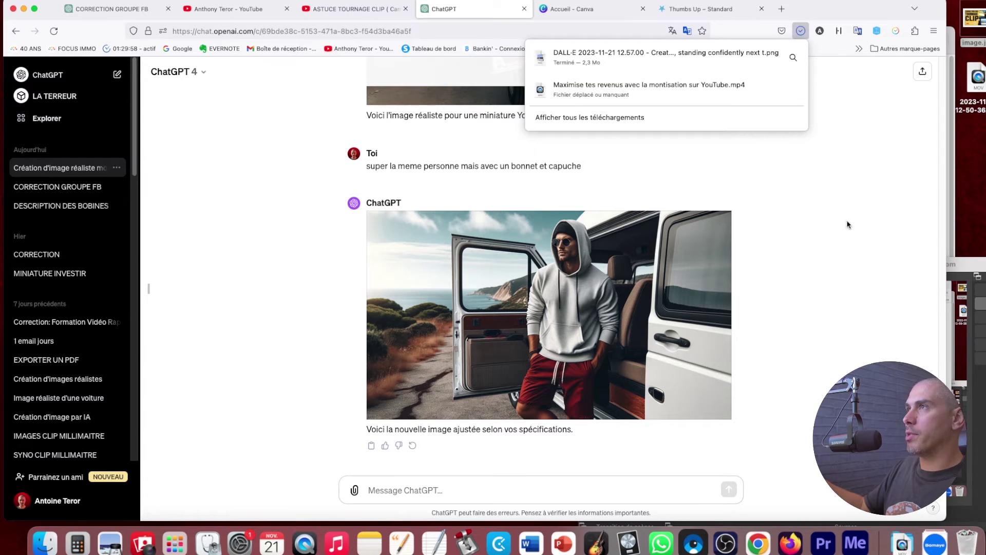
Switch to Canva and open the recent design "Copie de Miniature CLIPMAKER"
{"action": "left_click", "coordinate": [571, 9]}
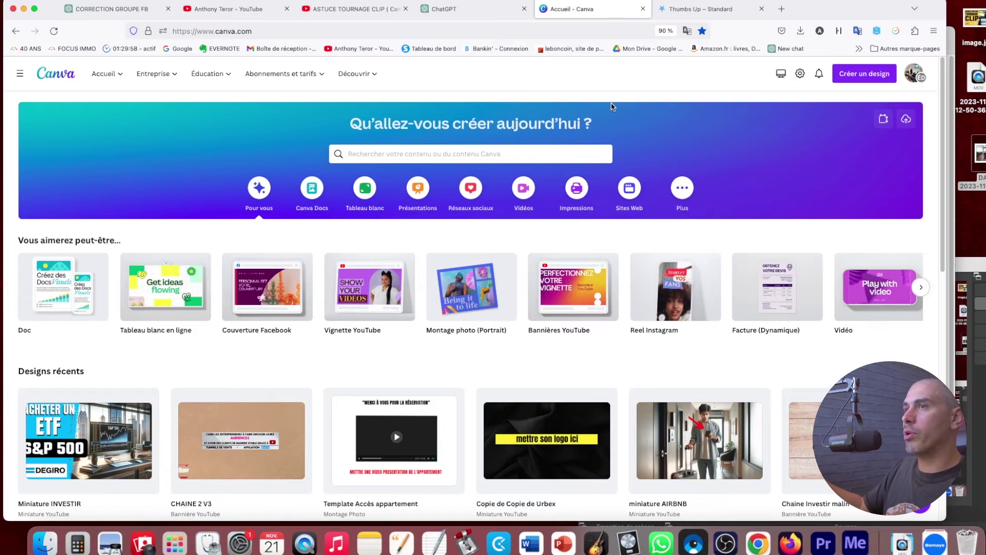
{"action": "left_click", "coordinate": [865, 80]}
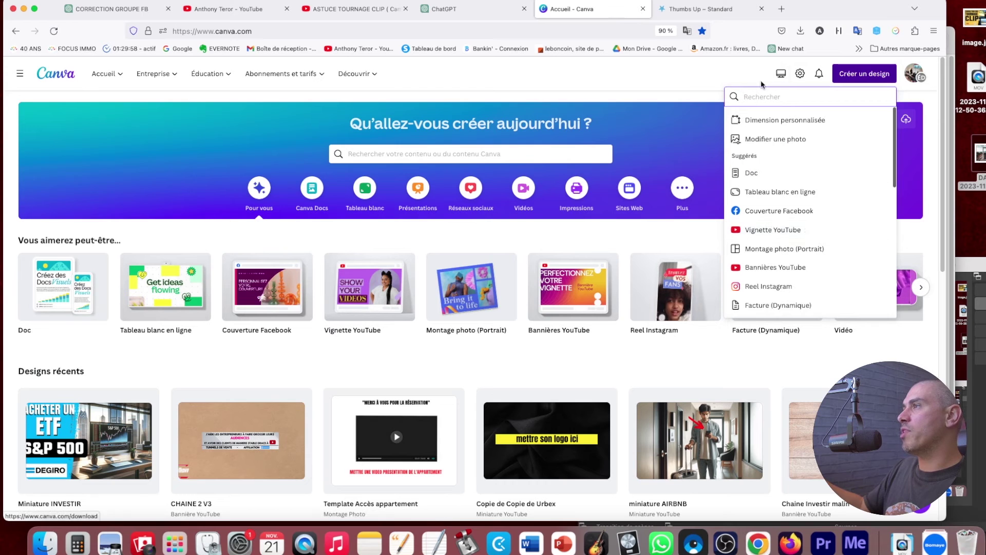
{"action": "left_click", "coordinate": [687, 76]}
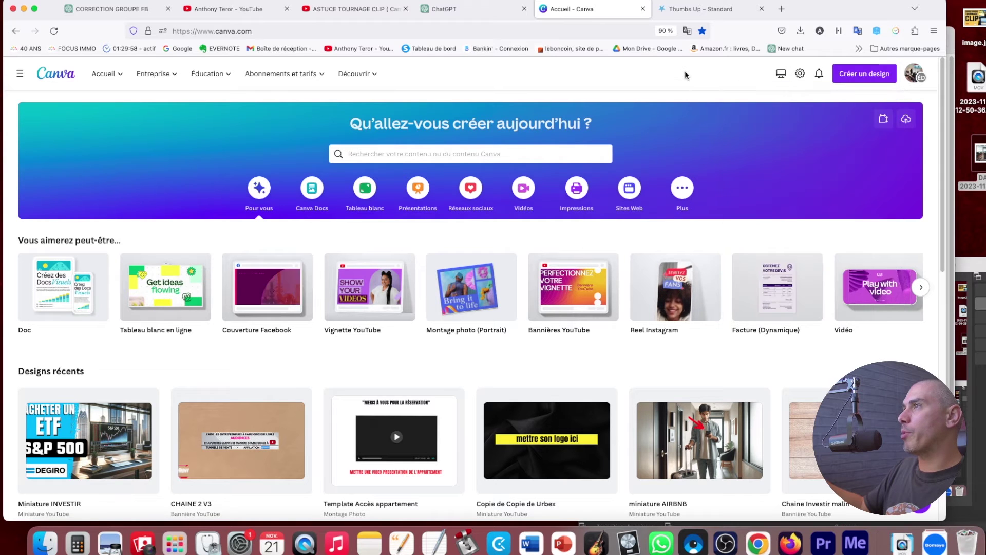
{"action": "scroll", "coordinate": [540, 272], "scroll_direction": "down", "scroll_amount": 6}
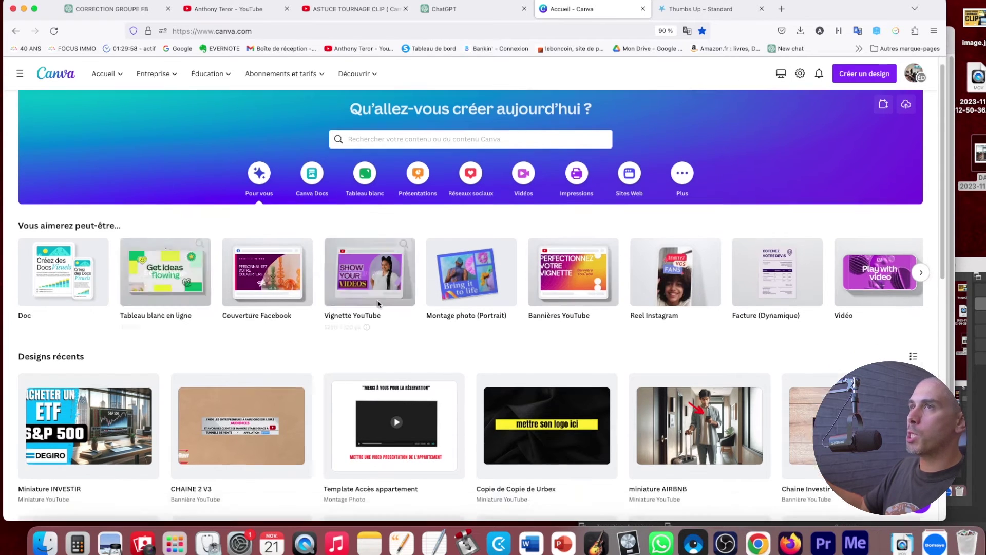
{"action": "scroll", "coordinate": [540, 272], "scroll_direction": "down", "scroll_amount": 7}
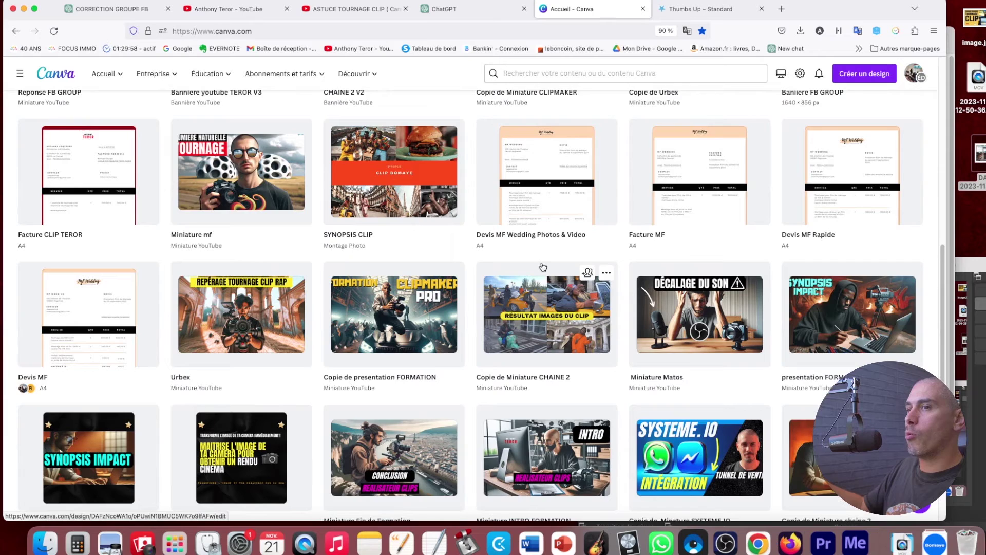
{"action": "scroll", "coordinate": [542, 273], "scroll_direction": "down", "scroll_amount": 1}
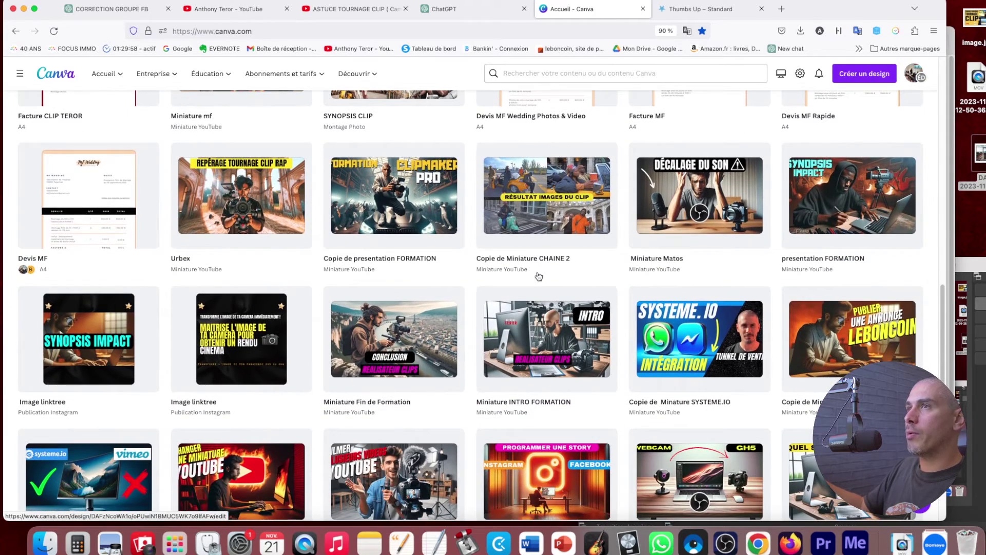
{"action": "scroll", "coordinate": [539, 277], "scroll_direction": "up", "scroll_amount": 10}
{"action": "left_click", "coordinate": [89, 324]}
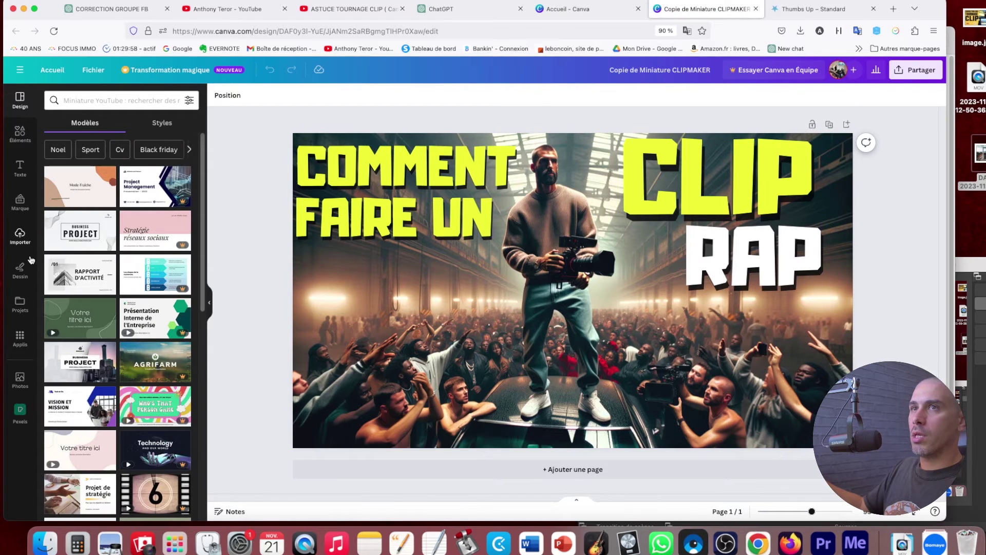
Import the downloaded image into the design and set it as the thumbnail's background
{"action": "left_click", "coordinate": [20, 235]}
{"action": "left_click_drag", "start_coordinate": [972, 105], "coordinate": [144, 249]}
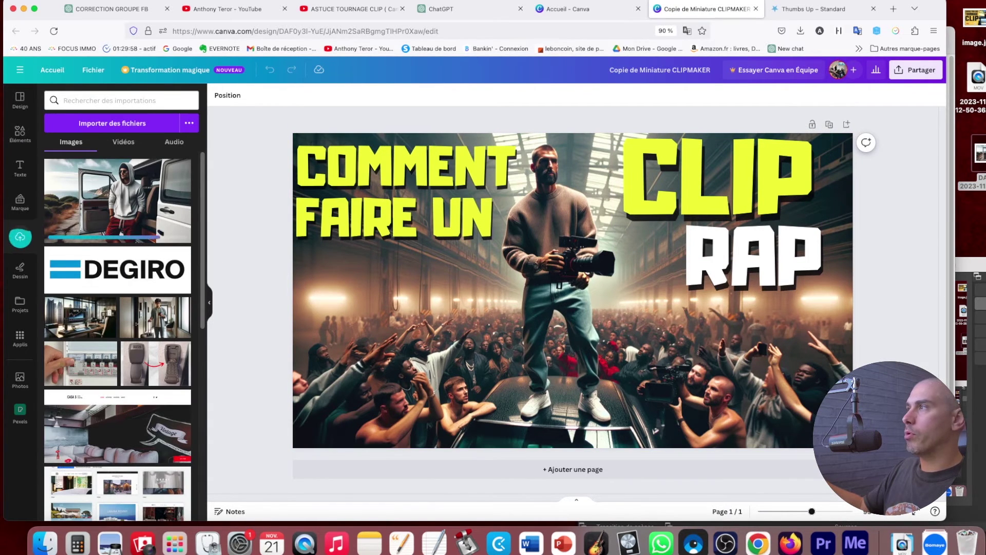
{"action": "left_click_drag", "start_coordinate": [117, 200], "coordinate": [359, 287]}
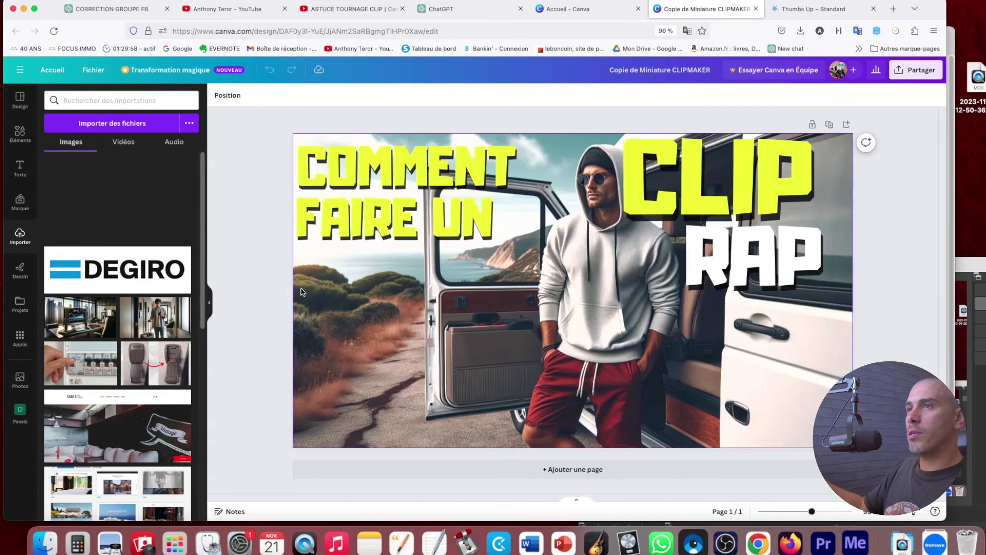
Try white and black as the colour of the "COMMENT" text and restore its yellow
{"action": "left_click", "coordinate": [496, 165]}
{"action": "left_click", "coordinate": [355, 95]}
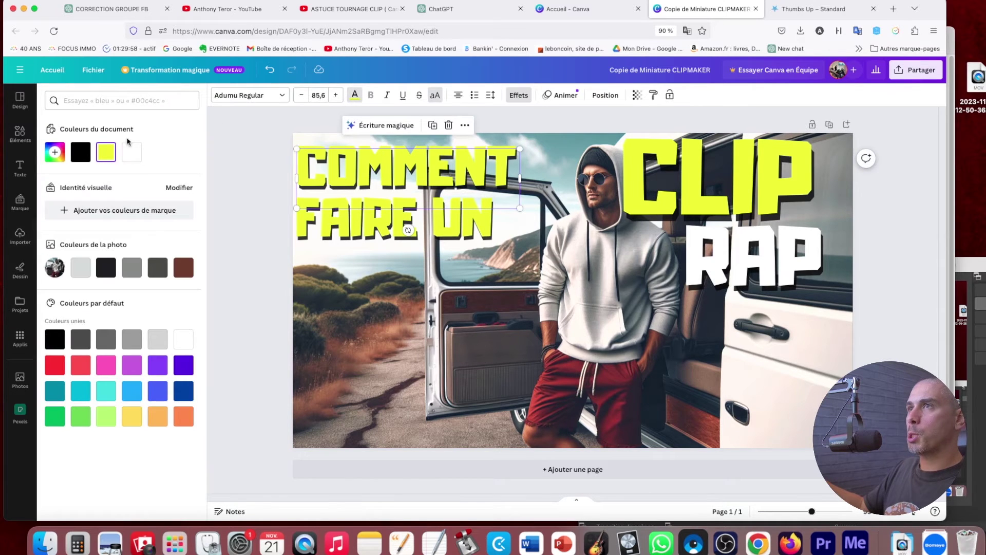
{"action": "left_click", "coordinate": [131, 151]}
{"action": "left_click", "coordinate": [81, 152]}
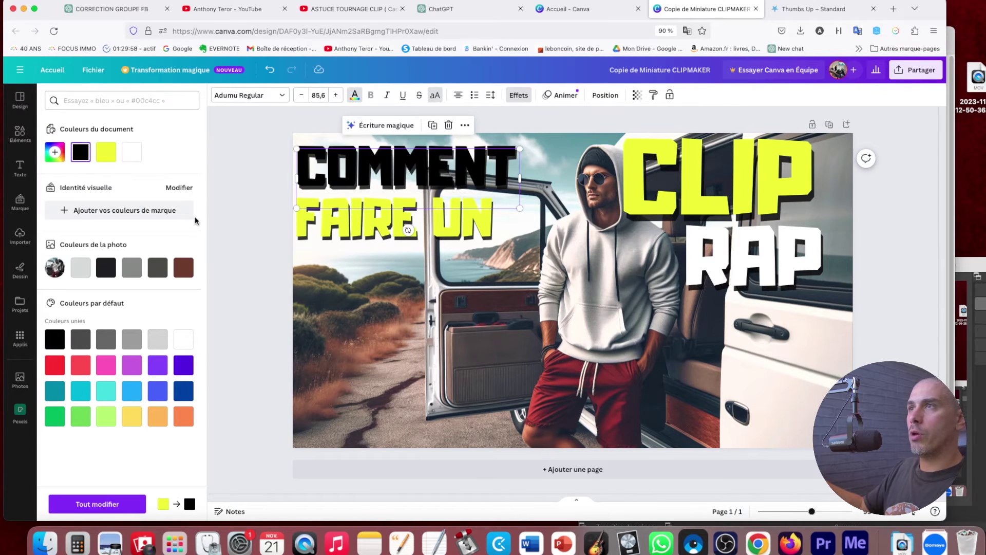
{"action": "left_click", "coordinate": [105, 151]}
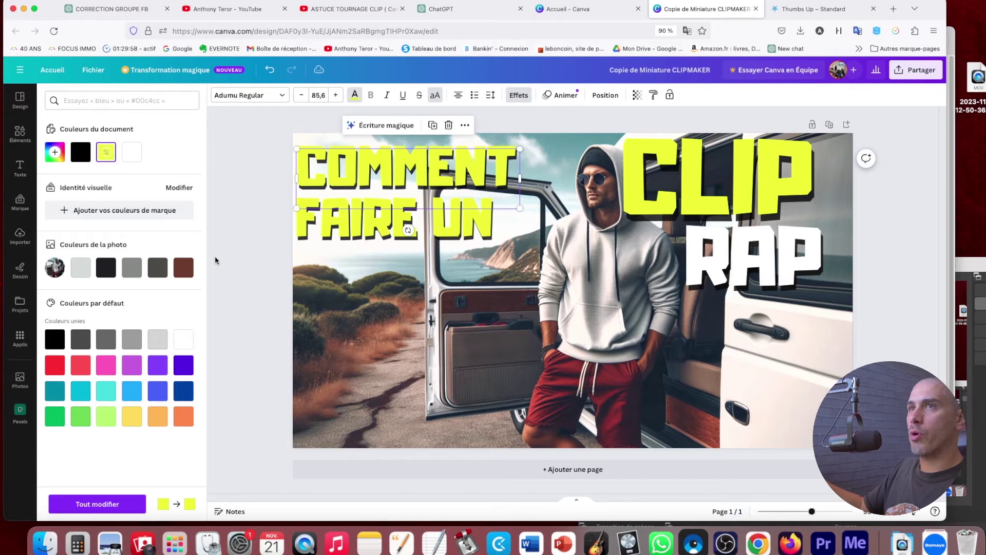
{"action": "left_click", "coordinate": [354, 95]}
Move "FAIRE UN" to the lower part of the thumbnail and delete the "CLIP" text
{"action": "left_click_drag", "start_coordinate": [440, 227], "coordinate": [440, 343]}
{"action": "left_click", "coordinate": [727, 195]}
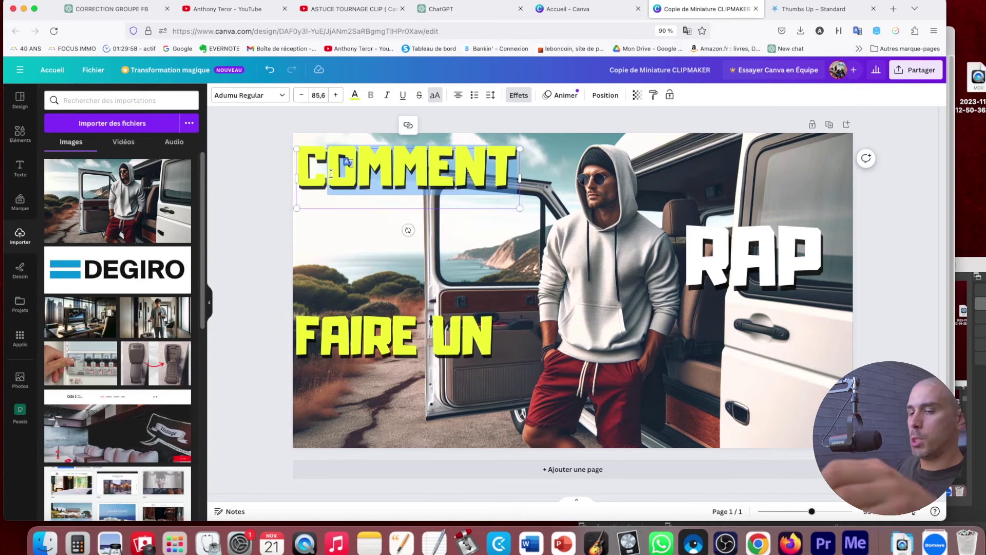
Replace "COMMENT" with "CAMION" and "FAIRE UN" with "POUR MES TOURNAGES"
{"action": "type", "text": "AMION"}
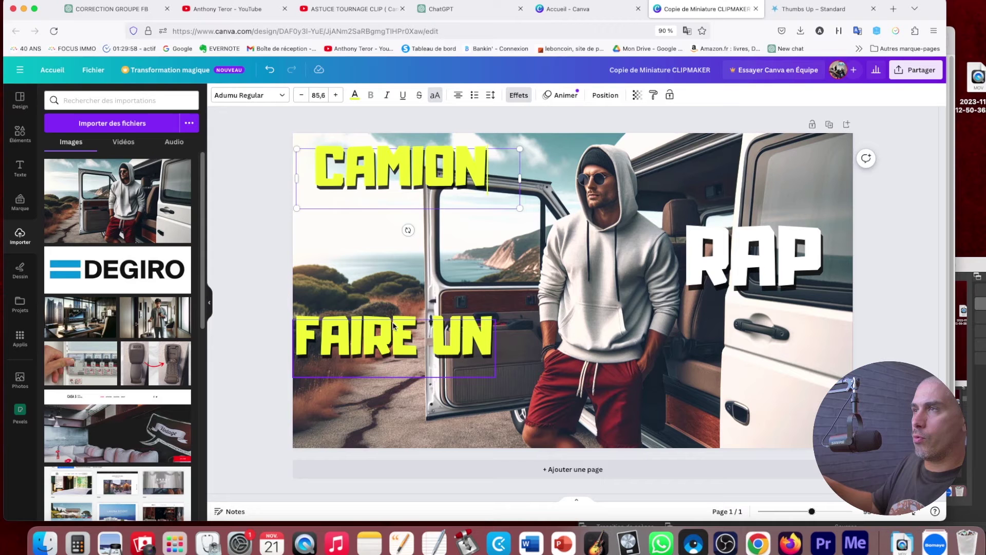
{"action": "left_click", "coordinate": [424, 332]}
{"action": "left_click", "coordinate": [423, 332]}
{"action": "type", "text": "POUR MES"}
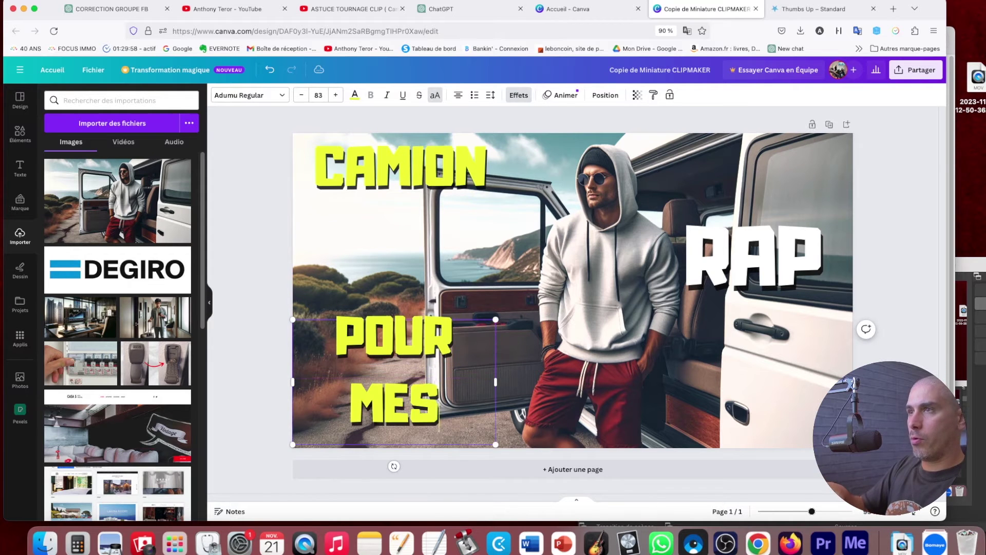
{"action": "type", "text": " TOURNAGES"}
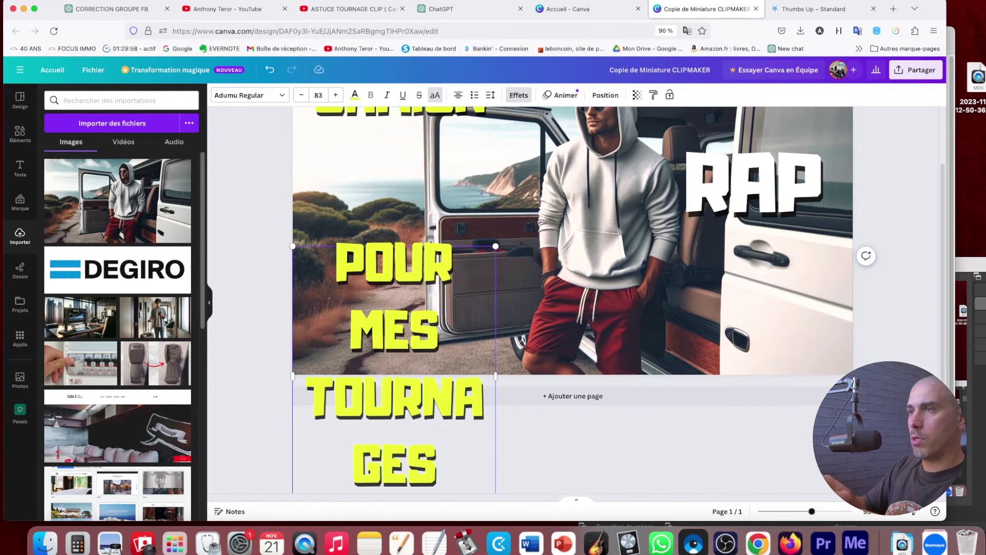
Reword the widened second yellow text as "DE TOURNAGES" and replace "RAP" with "EN TANT QUE VIDEASTE"
{"action": "left_click_drag", "start_coordinate": [495, 381], "coordinate": [845, 348]}
{"action": "left_click", "coordinate": [806, 388]}
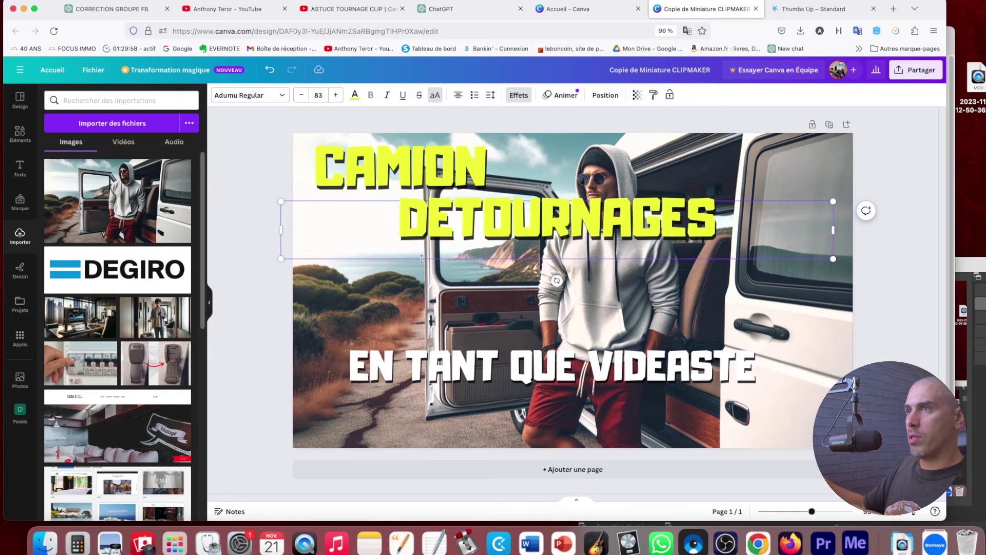
{"action": "left_click", "coordinate": [393, 225]}
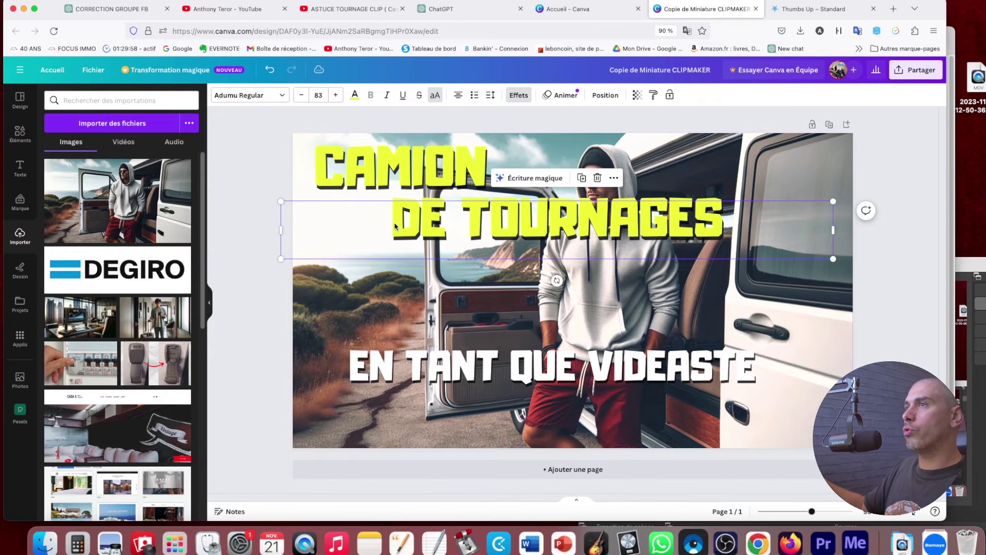
Narrow the "DE TOURNAGES" text box to fit its words and move it to mid-height in the thumbnail
{"action": "left_click_drag", "start_coordinate": [819, 223], "coordinate": [651, 251]}
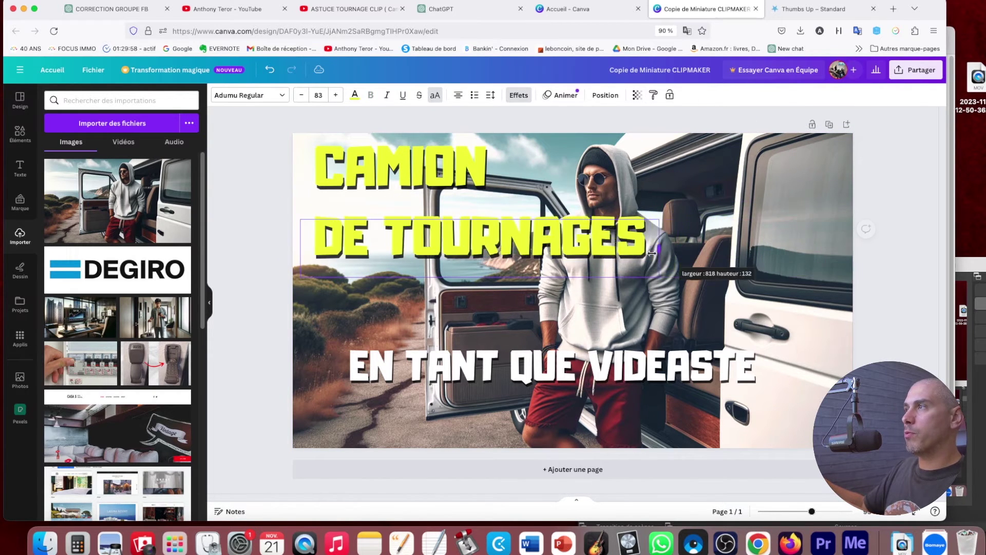
{"action": "left_click_drag", "start_coordinate": [533, 239], "coordinate": [533, 279]}
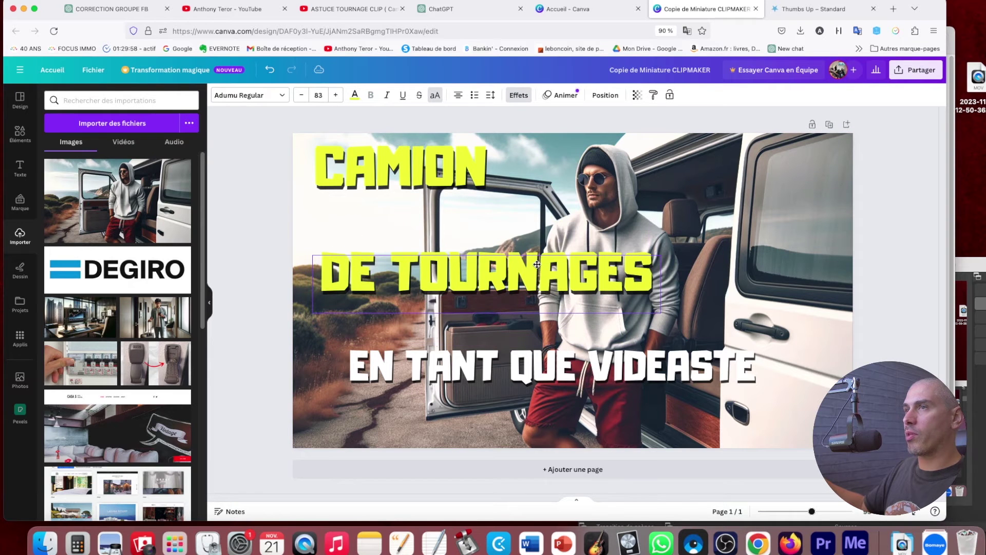
{"action": "left_click", "coordinate": [354, 95]}
Enlarge the "CAMION" title to font size 105 in the thumbnail's upper-left corner
{"action": "left_click_drag", "start_coordinate": [360, 169], "coordinate": [351, 167]}
{"action": "left_click_drag", "start_coordinate": [518, 172], "coordinate": [534, 220]}
{"action": "left_click", "coordinate": [249, 194]}
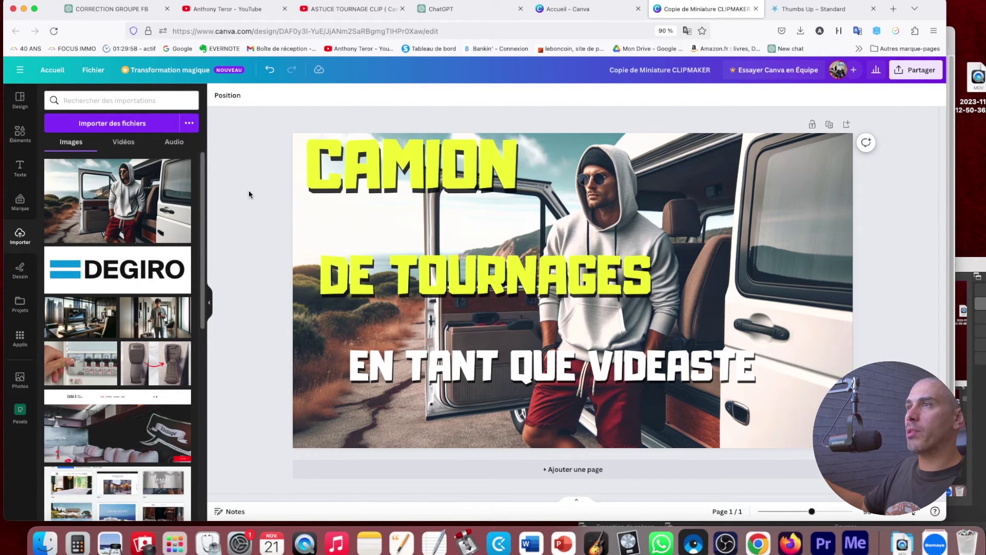
Change the "CAMION" title to a custom orange
{"action": "left_click", "coordinate": [406, 170]}
{"action": "left_click", "coordinate": [355, 95]}
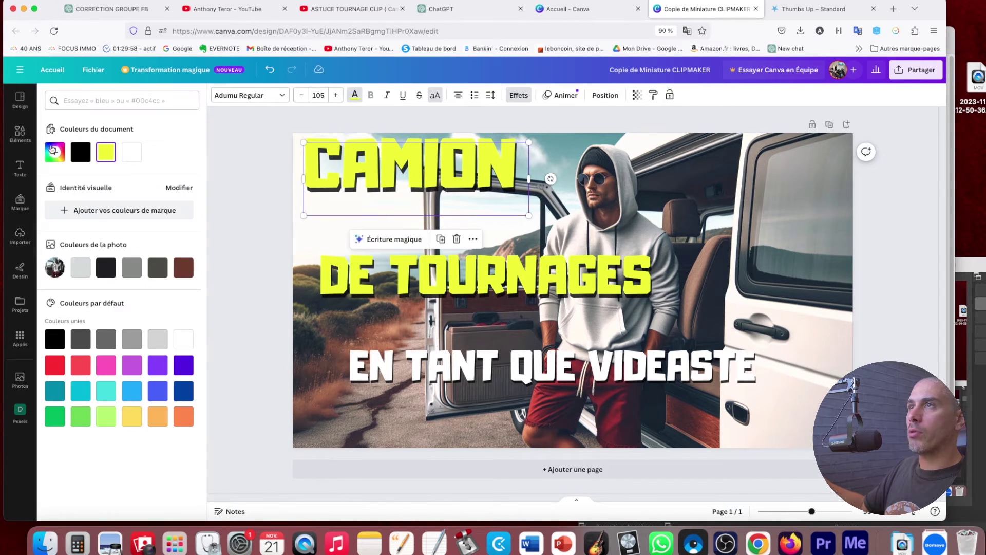
{"action": "left_click", "coordinate": [53, 150]}
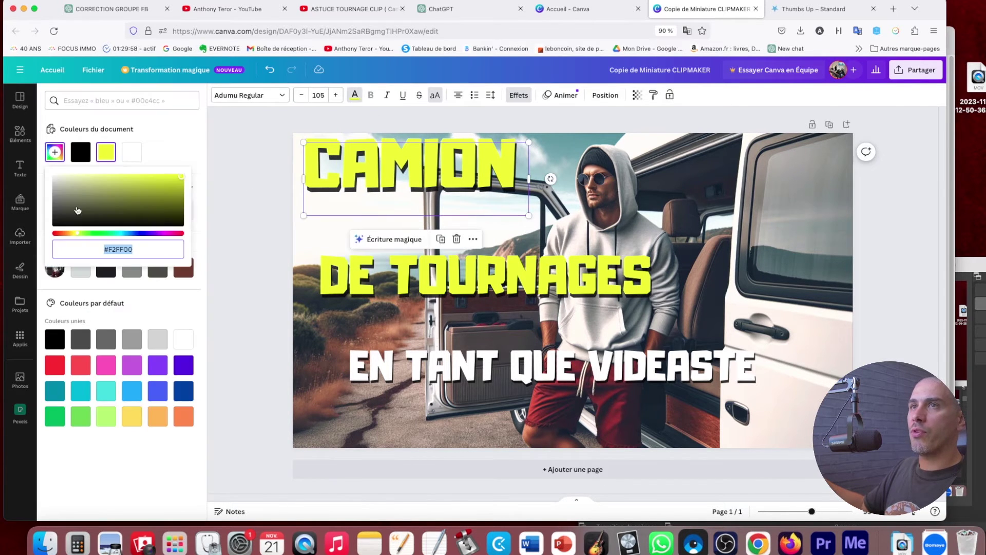
{"action": "left_click", "coordinate": [68, 234]}
{"action": "left_click_drag", "start_coordinate": [66, 234], "coordinate": [64, 234]}
Apply the same orange as "CAMION" to the "DE TOURNAGES" text
{"action": "left_click", "coordinate": [328, 277]}
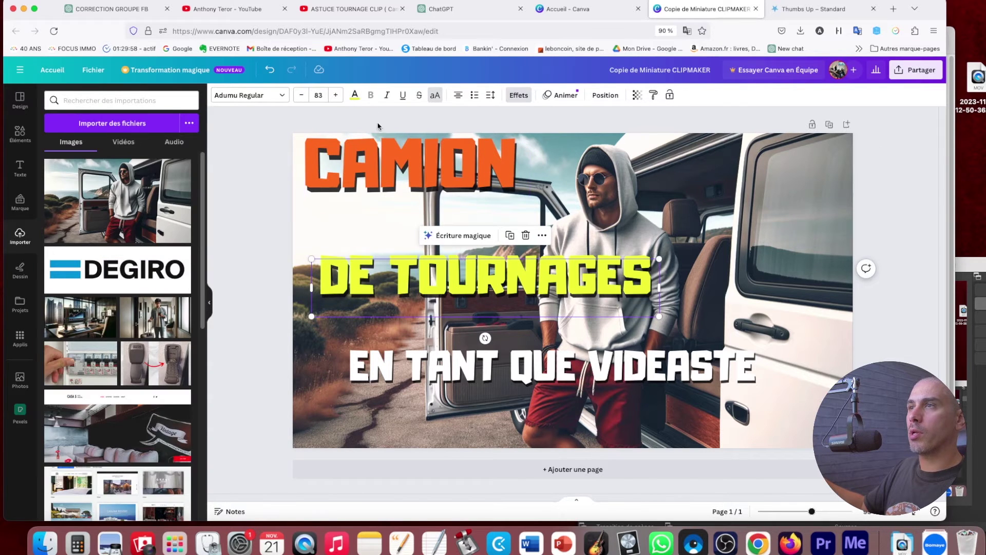
{"action": "left_click", "coordinate": [354, 95]}
{"action": "left_click", "coordinate": [131, 152]}
Shrink "DE TOURNAGES" and position it directly beneath "CAMION"
{"action": "left_click", "coordinate": [522, 274]}
{"action": "left_click_drag", "start_coordinate": [521, 274], "coordinate": [495, 229]}
{"action": "left_click_drag", "start_coordinate": [635, 271], "coordinate": [542, 255]}
{"action": "mouse_move", "coordinate": [463, 231]}
{"action": "left_mouse_down"}
{"action": "mouse_move", "coordinate": [463, 210]}
{"action": "mouse_move", "coordinate": [463, 218]}
{"action": "left_mouse_up"}
Adjust the background image, with Tons clairs at 22 and Ombres at 100
{"action": "left_click", "coordinate": [328, 257]}
{"action": "left_click", "coordinate": [240, 95]}
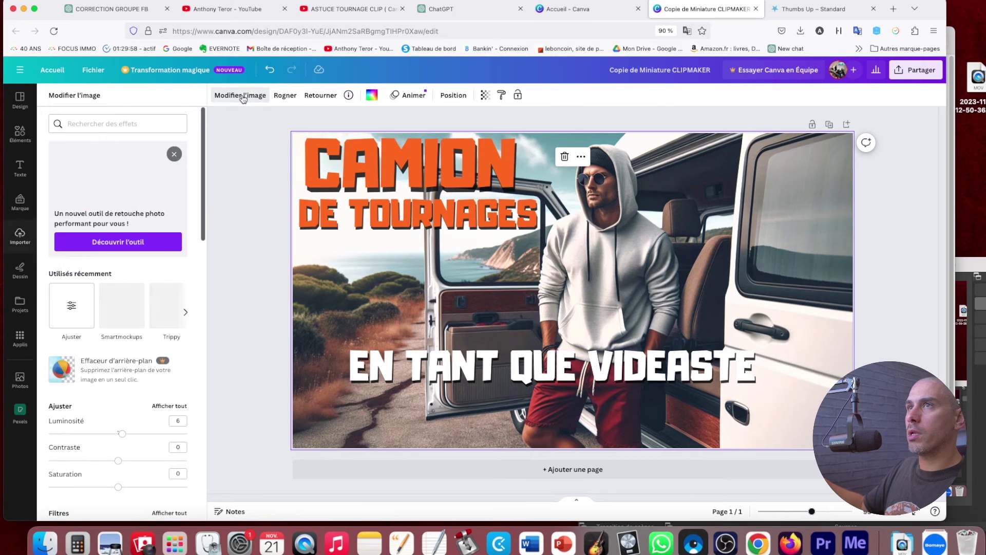
{"action": "left_click", "coordinate": [72, 327]}
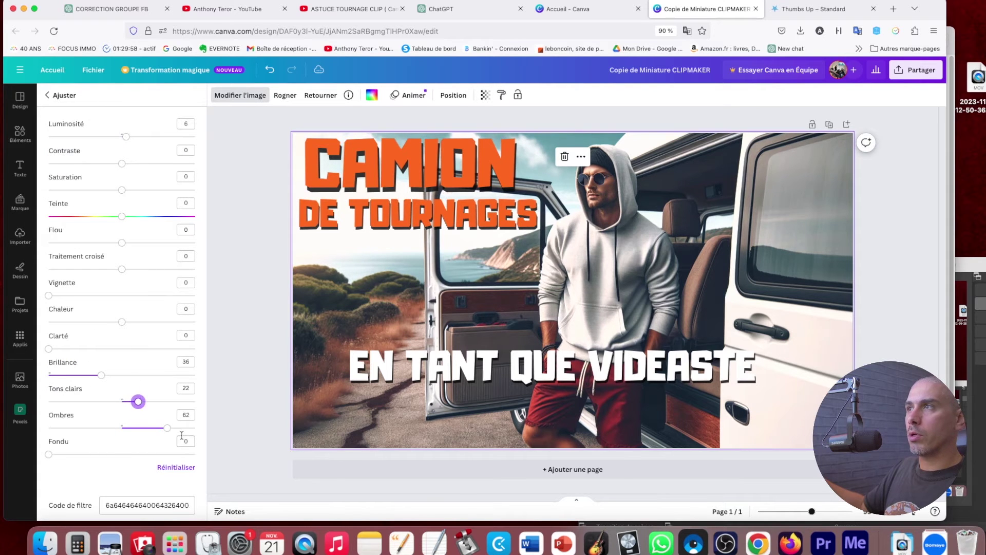
{"action": "left_click_drag", "start_coordinate": [156, 430], "coordinate": [190, 430]}
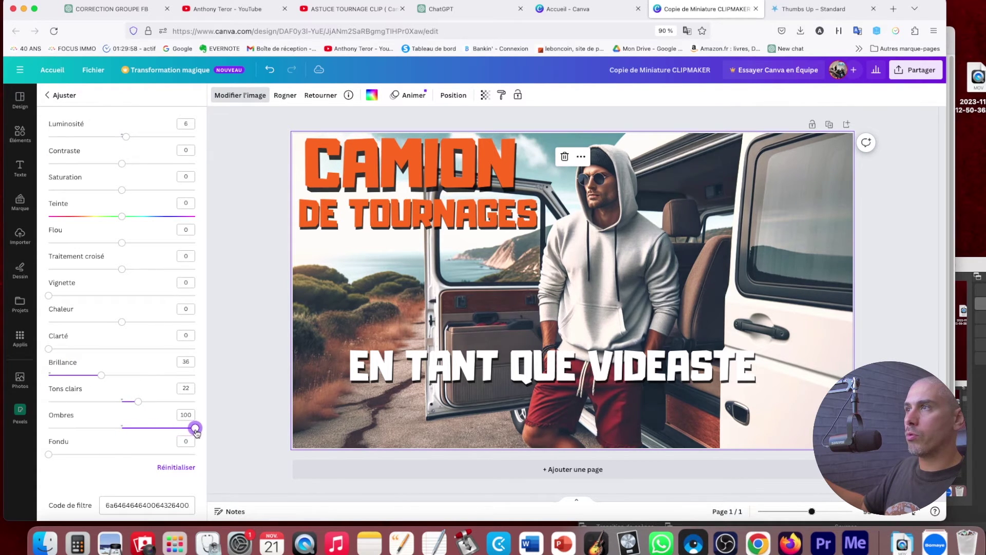
Set the background image's Tons clairs to 33 and fine-tune the "DE TOURNAGES" text beneath "CAMION"
{"action": "left_click_drag", "start_coordinate": [145, 404], "coordinate": [149, 404]}
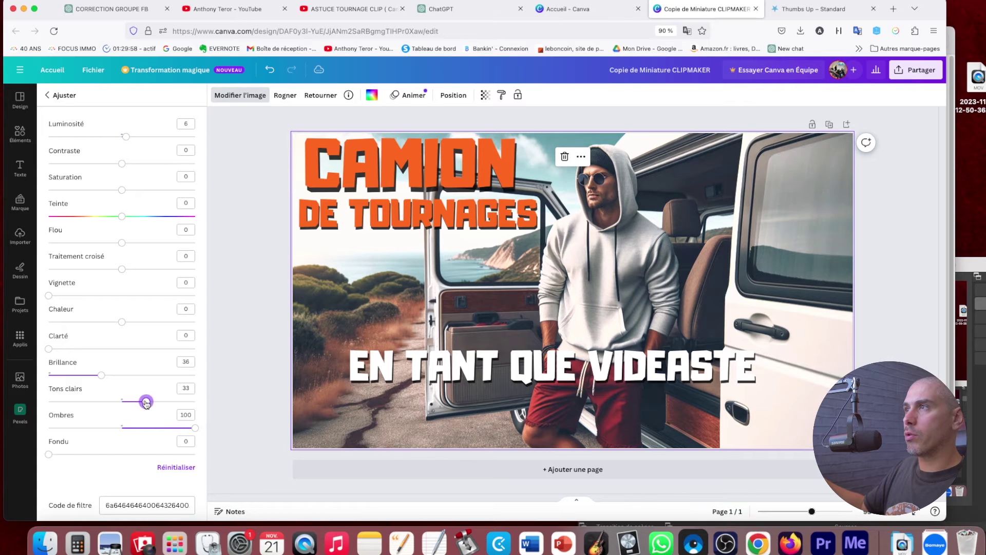
{"action": "left_click", "coordinate": [478, 222]}
{"action": "left_click_drag", "start_coordinate": [478, 221], "coordinate": [478, 221]}
{"action": "left_click_drag", "start_coordinate": [549, 221], "coordinate": [541, 222]}
Move the lower title to the left, shorten it to "VIDEASTE" and correct its spelling to "VIDÉASTE"
{"action": "left_click", "coordinate": [510, 300]}
{"action": "left_click_drag", "start_coordinate": [507, 359], "coordinate": [451, 337]}
{"action": "left_click", "coordinate": [534, 345]}
{"action": "left_click_drag", "start_coordinate": [534, 345], "coordinate": [293, 345]}
{"action": "key", "text": "BackSpace"}
{"action": "left_click", "coordinate": [509, 355]}
{"action": "right_click", "coordinate": [512, 340]}
{"action": "left_click", "coordinate": [475, 346]}
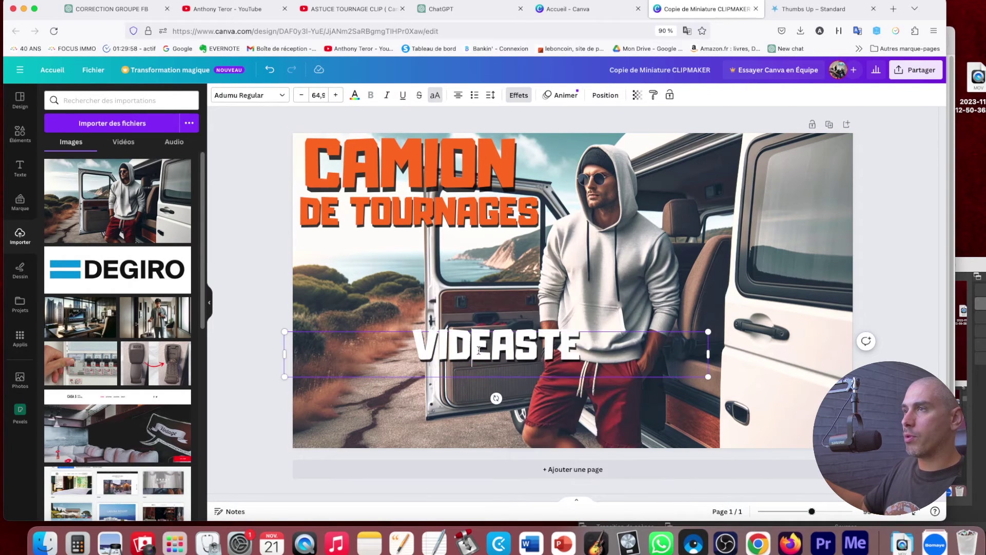
{"action": "right_click", "coordinate": [476, 343]}
{"action": "left_click", "coordinate": [508, 352]}
Enlarge "VIDÉASTE" to font size 114 and place it in the lower left area of the thumbnail
{"action": "left_click_drag", "start_coordinate": [708, 358], "coordinate": [599, 292]}
{"action": "left_click_drag", "start_coordinate": [476, 319], "coordinate": [477, 347]}
{"action": "left_click", "coordinate": [603, 272]}
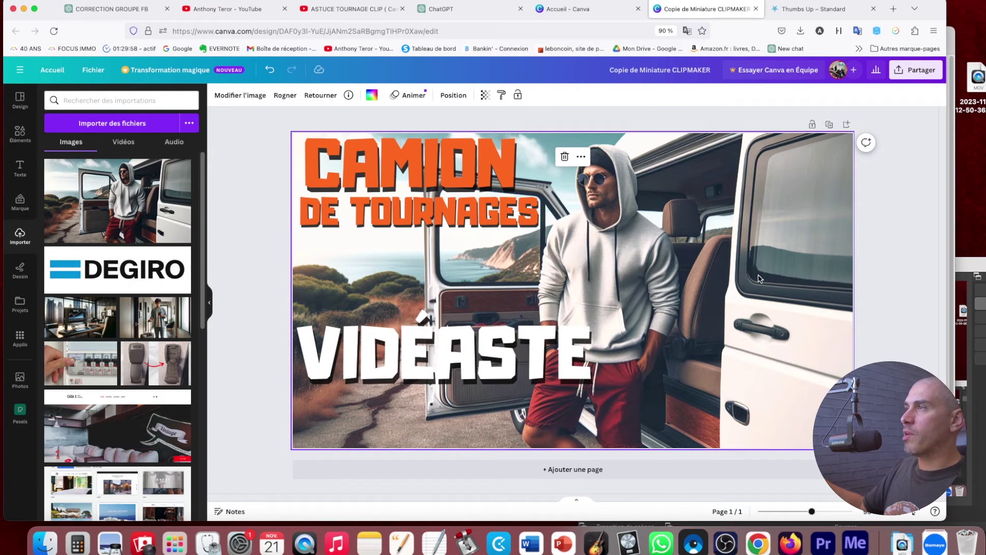
Check the original thumbnail on YouTube, and enlarge "CAMION" to nearly the width of "DE TOURNAGES", keeping the latter just below it
{"action": "left_click", "coordinate": [355, 9]}
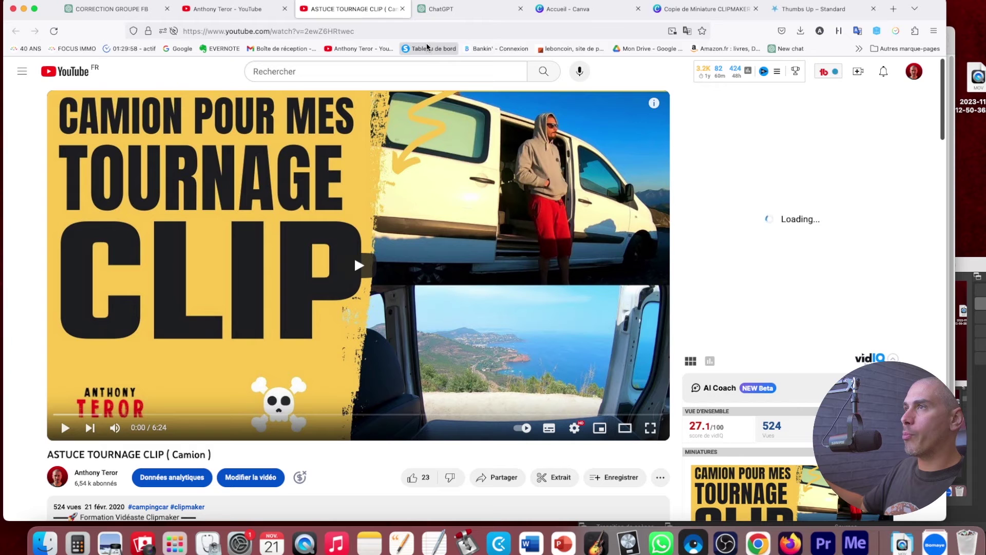
{"action": "left_click", "coordinate": [705, 11]}
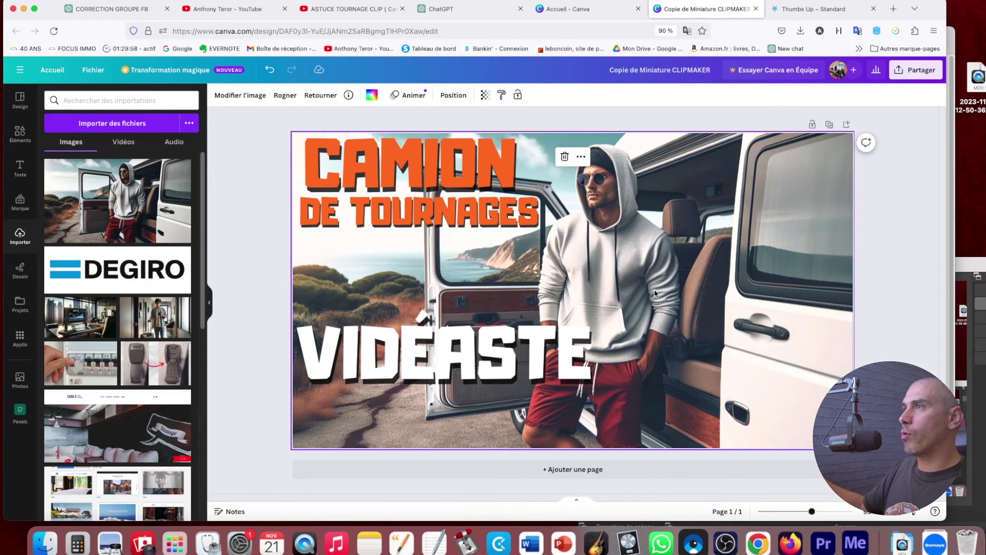
{"action": "left_click", "coordinate": [456, 207]}
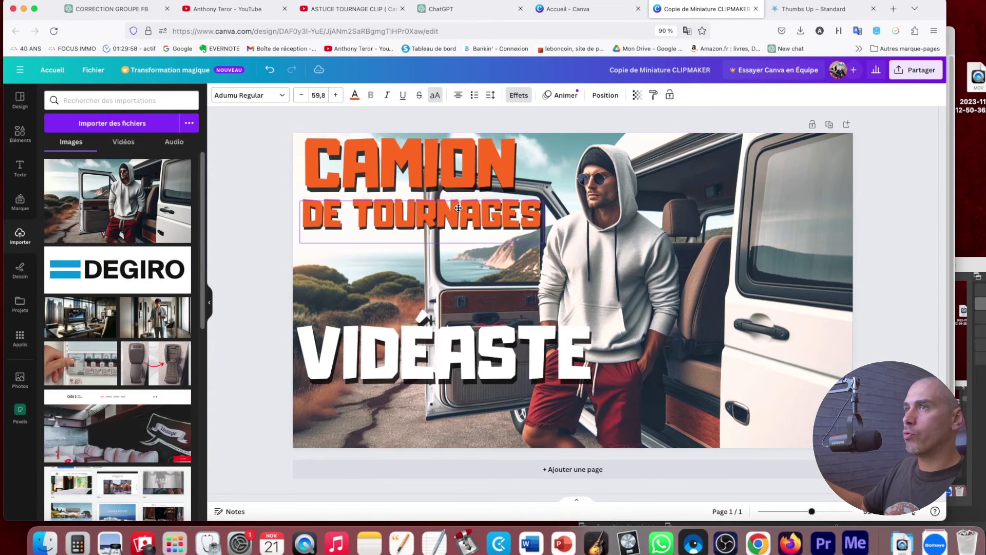
{"action": "left_click", "coordinate": [512, 172]}
{"action": "left_click_drag", "start_coordinate": [530, 215], "coordinate": [548, 218]}
{"action": "left_click", "coordinate": [498, 294]}
{"action": "left_click_drag", "start_coordinate": [474, 227], "coordinate": [474, 230]}
{"action": "left_click", "coordinate": [420, 269]}
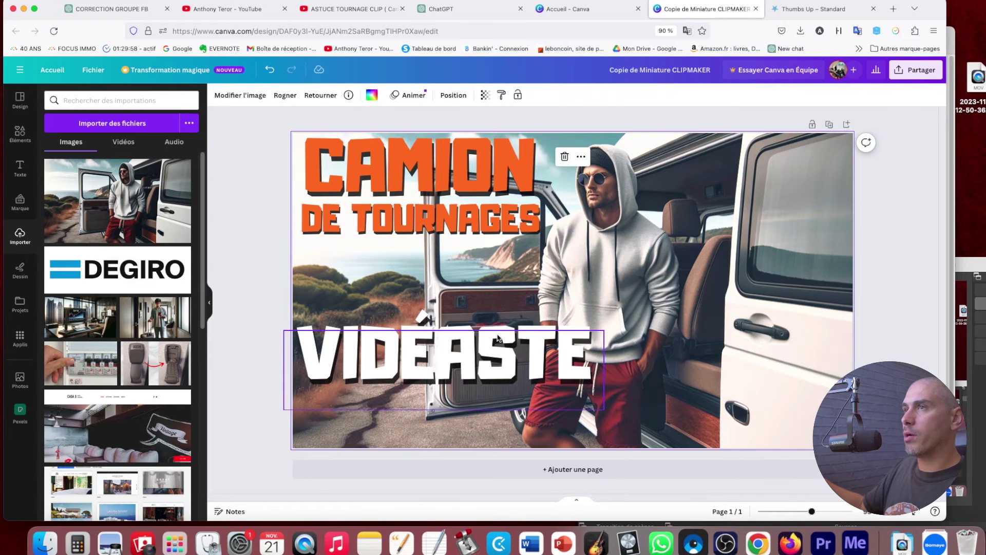
Recolour the "VIDÉASTE" title with a custom bright yellow
{"action": "left_click", "coordinate": [534, 342]}
{"action": "left_click", "coordinate": [355, 95]}
{"action": "left_click", "coordinate": [55, 152]}
{"action": "left_click_drag", "start_coordinate": [114, 211], "coordinate": [222, 179]}
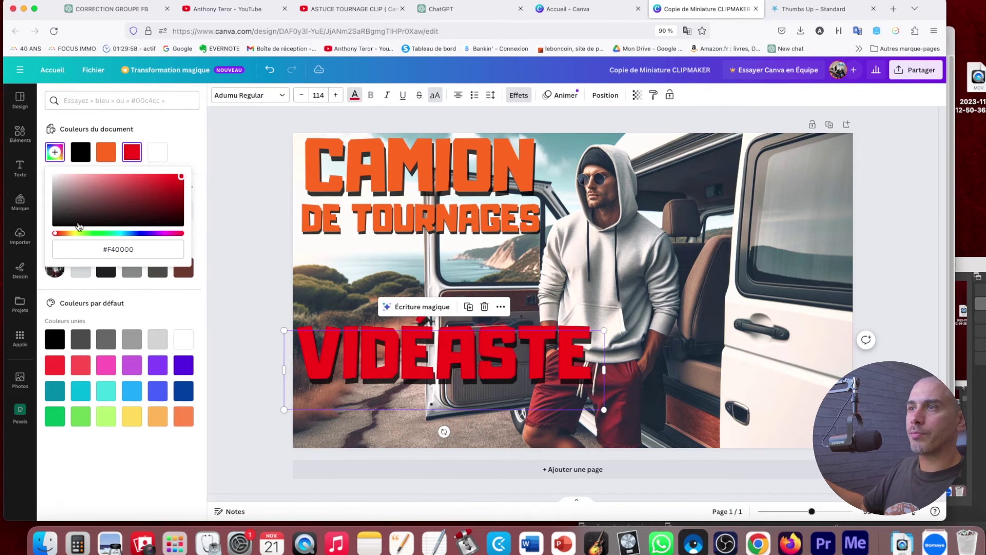
{"action": "left_click_drag", "start_coordinate": [59, 236], "coordinate": [78, 236]}
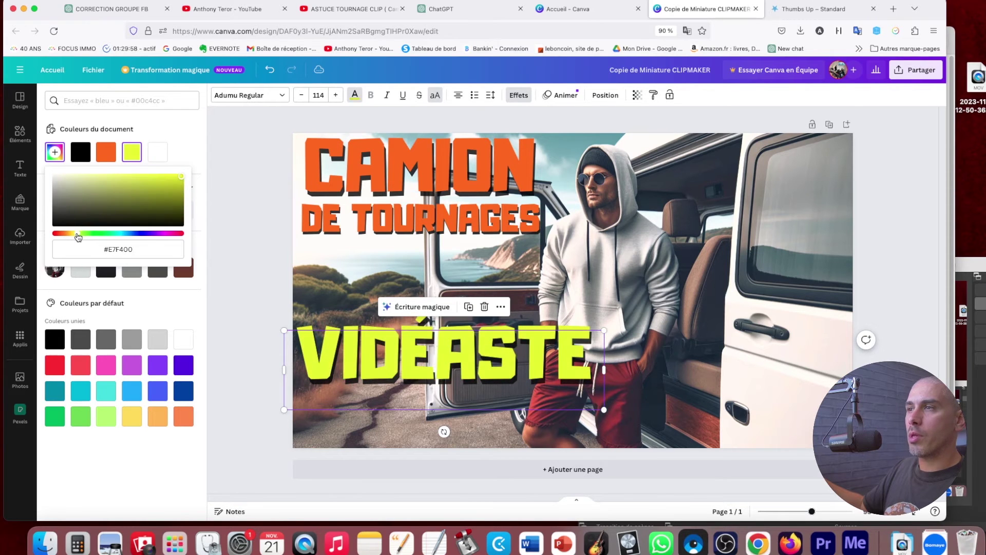
Shrink "VIDÉASTE" slightly and move it up, aligned with the left edge of the titles above
{"action": "left_click_drag", "start_coordinate": [490, 342], "coordinate": [493, 311]}
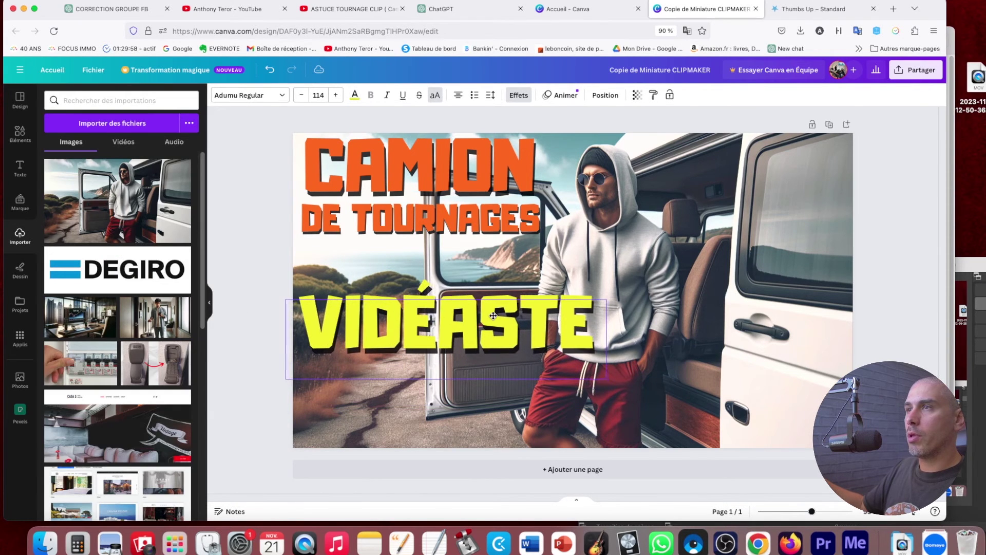
{"action": "left_click_drag", "start_coordinate": [606, 300], "coordinate": [567, 307]}
{"action": "left_click_drag", "start_coordinate": [514, 323], "coordinate": [495, 330]}
{"action": "left_click", "coordinate": [254, 238]}
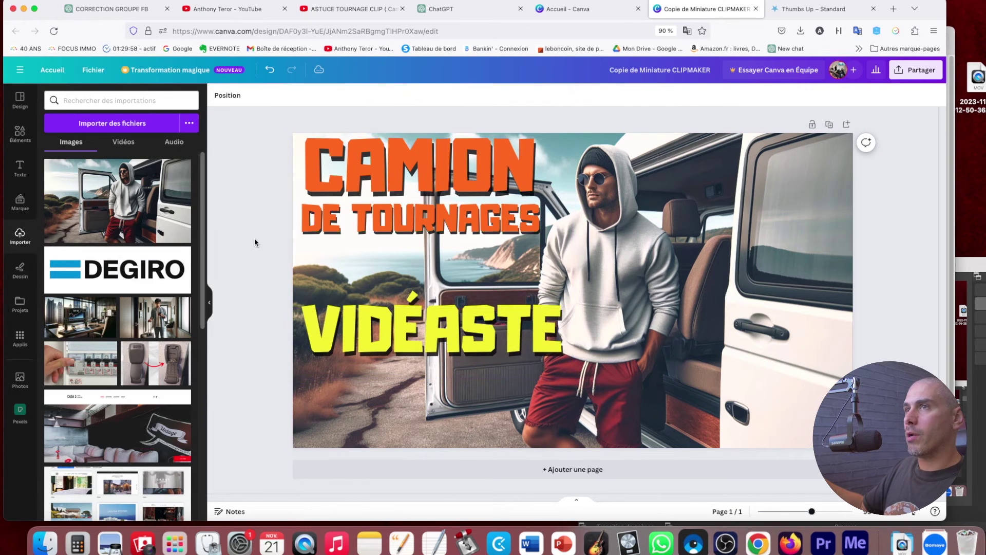
Scale "CAMION" and "DE TOURNAGES" down slightly together, keeping them in the upper left corner of the thumbnail
{"action": "left_click", "coordinate": [506, 177]}
{"action": "left_click", "coordinate": [526, 230], "text": "shift"}
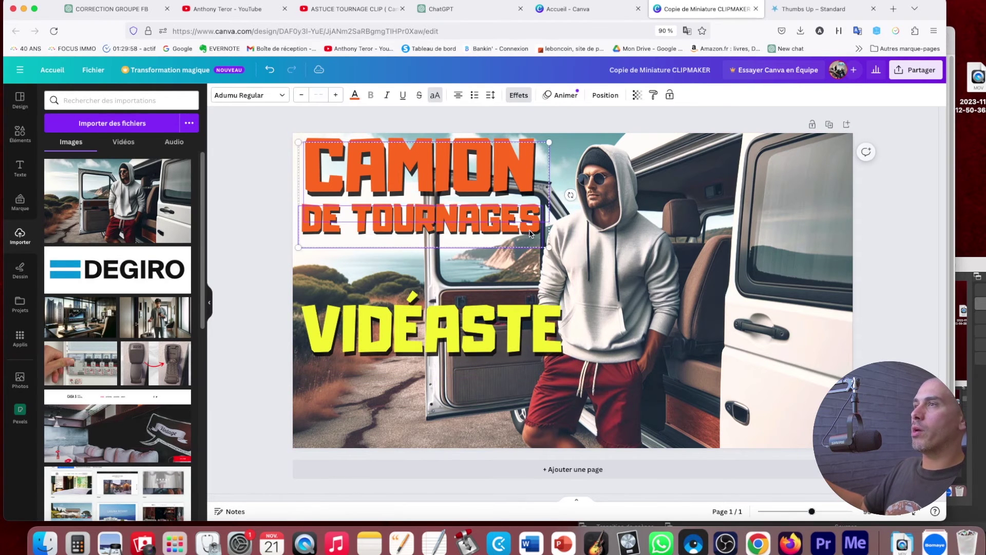
{"action": "left_click_drag", "start_coordinate": [549, 247], "coordinate": [542, 245]}
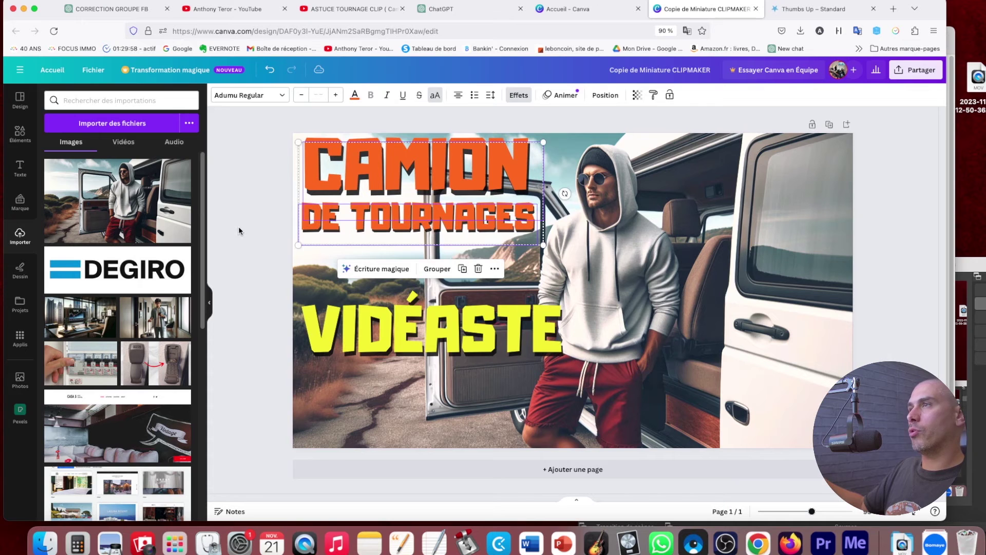
{"action": "left_click", "coordinate": [239, 227]}
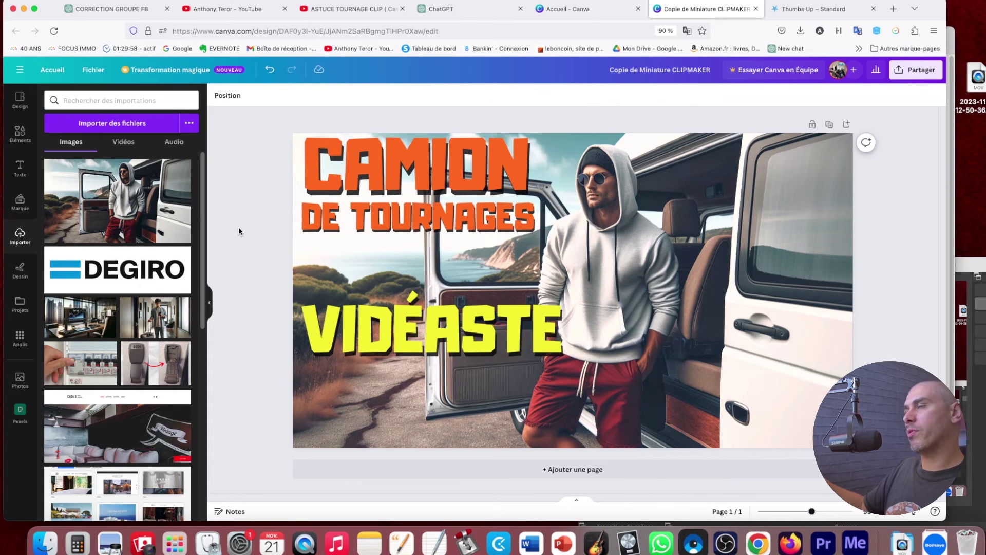
Download the thumbnail as a PNG at 1280 × 720 px
{"action": "left_click", "coordinate": [916, 70]}
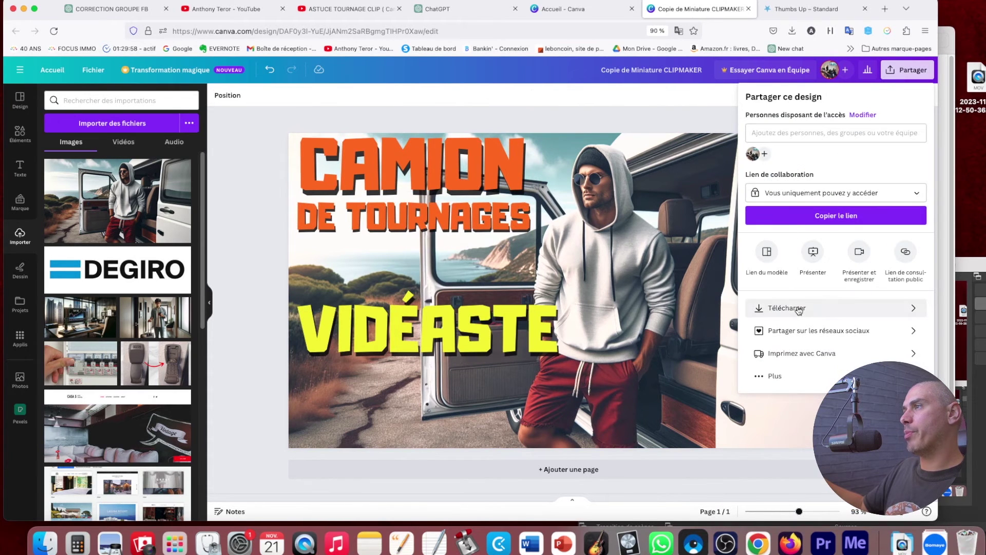
{"action": "left_click", "coordinate": [799, 308]}
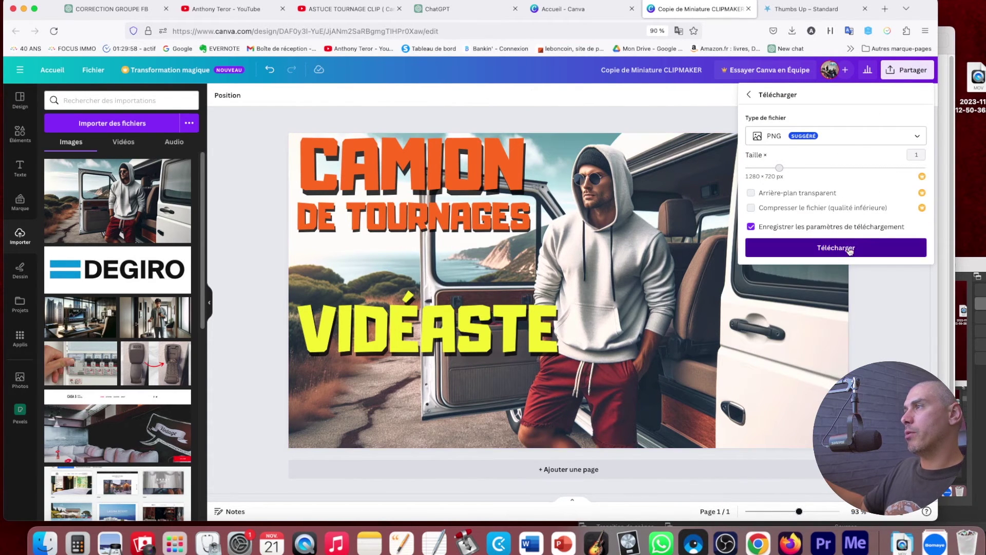
{"action": "left_click", "coordinate": [847, 247]}
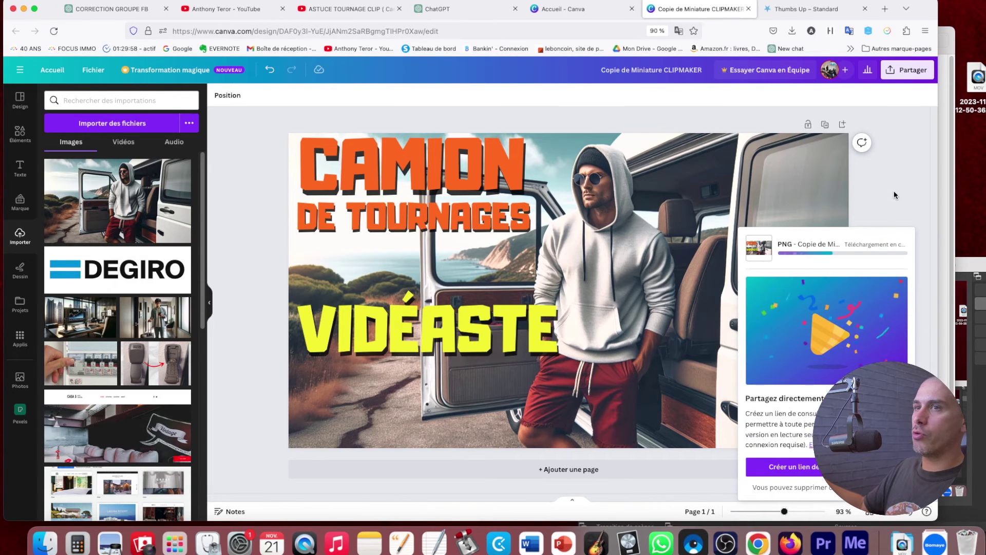
Load the downloaded thumbnail into the Thumbs Up site and examine its readability in the web browser previews at different sizes
{"action": "key", "text": "ctrl+Tab"}
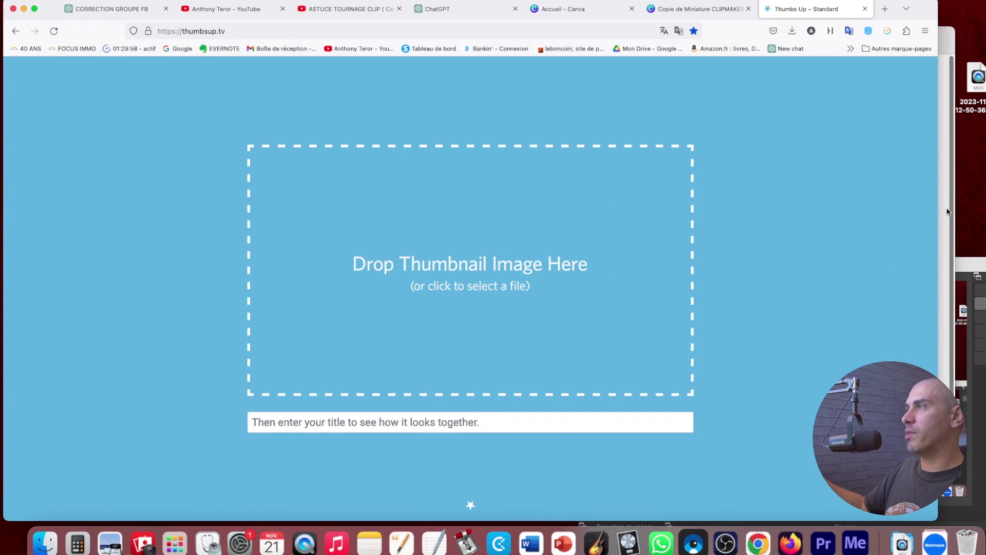
{"action": "left_click", "coordinate": [945, 242]}
{"action": "left_click_drag", "start_coordinate": [805, 85], "coordinate": [479, 260]}
{"action": "scroll", "coordinate": [693, 252], "scroll_direction": "down", "scroll_amount": 3}
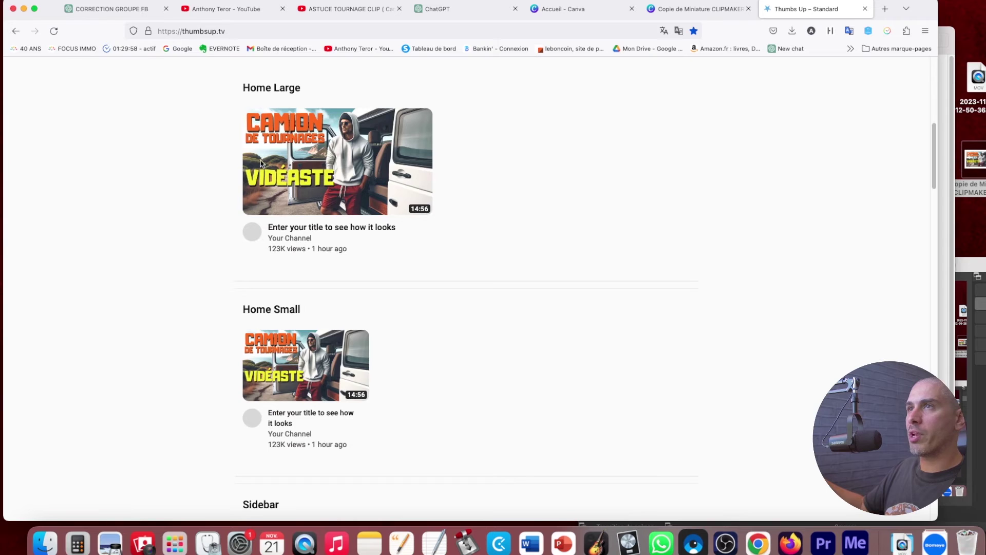
{"action": "scroll", "coordinate": [429, 367], "scroll_direction": "down", "scroll_amount": 7}
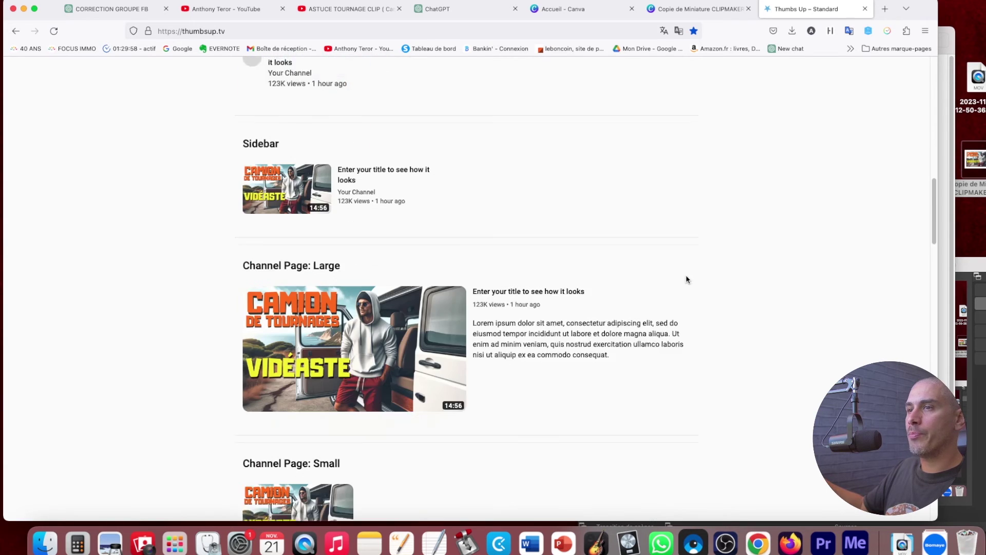
{"action": "scroll", "coordinate": [686, 277], "scroll_direction": "down", "scroll_amount": 3}
{"action": "scroll", "coordinate": [735, 301], "scroll_direction": "up", "scroll_amount": 13}
{"action": "scroll", "coordinate": [735, 300], "scroll_direction": "down", "scroll_amount": 3}
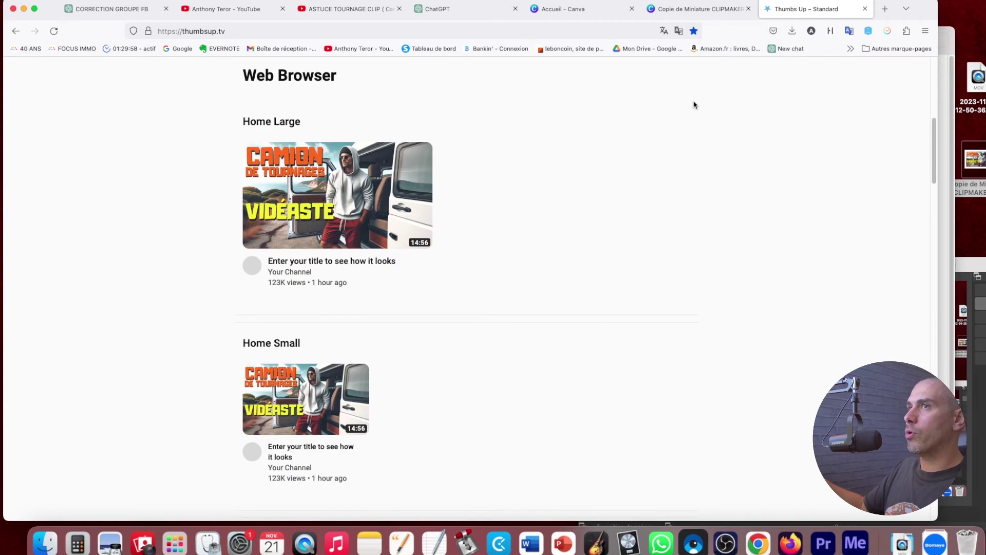
Back in the Canva design, change the "CAMION" and "DE TOURNAGES" titles to white
{"action": "left_click", "coordinate": [695, 9]}
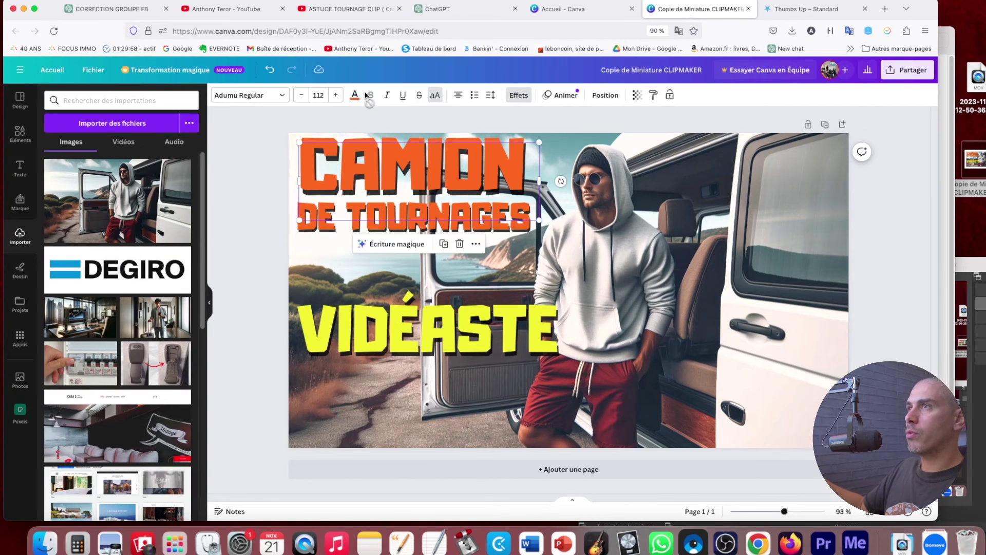
{"action": "left_click", "coordinate": [355, 95]}
{"action": "left_click", "coordinate": [189, 334]}
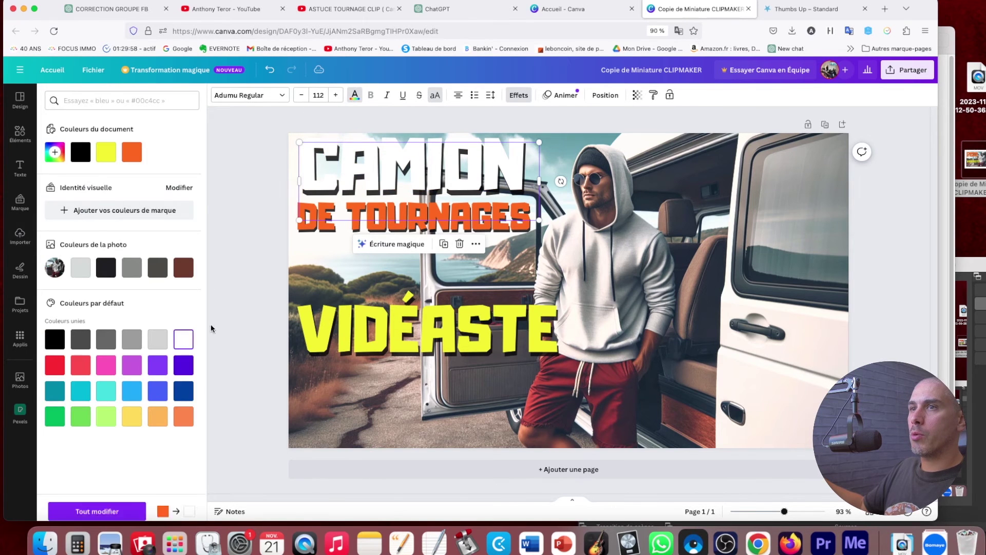
{"action": "left_click", "coordinate": [390, 218]}
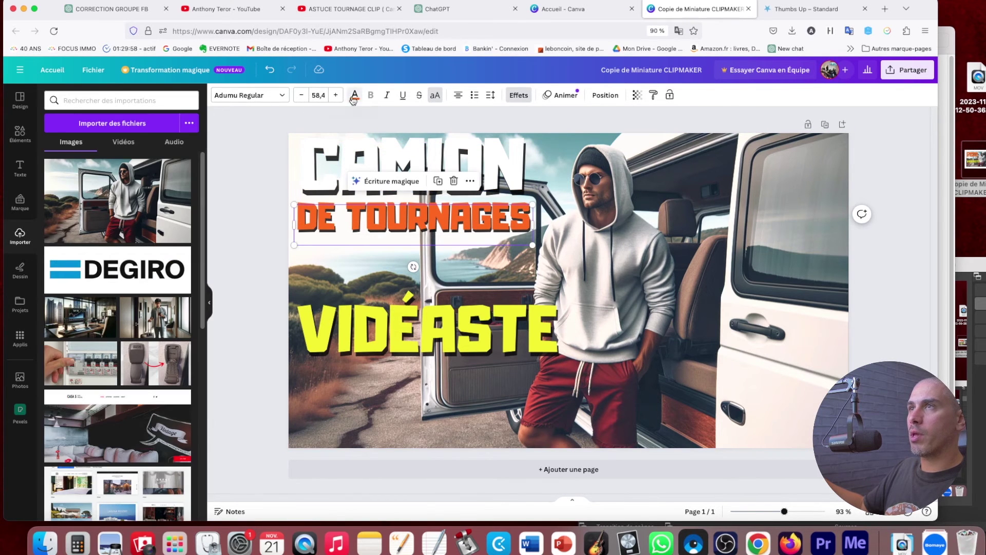
{"action": "left_click", "coordinate": [354, 96]}
{"action": "left_click", "coordinate": [184, 339]}
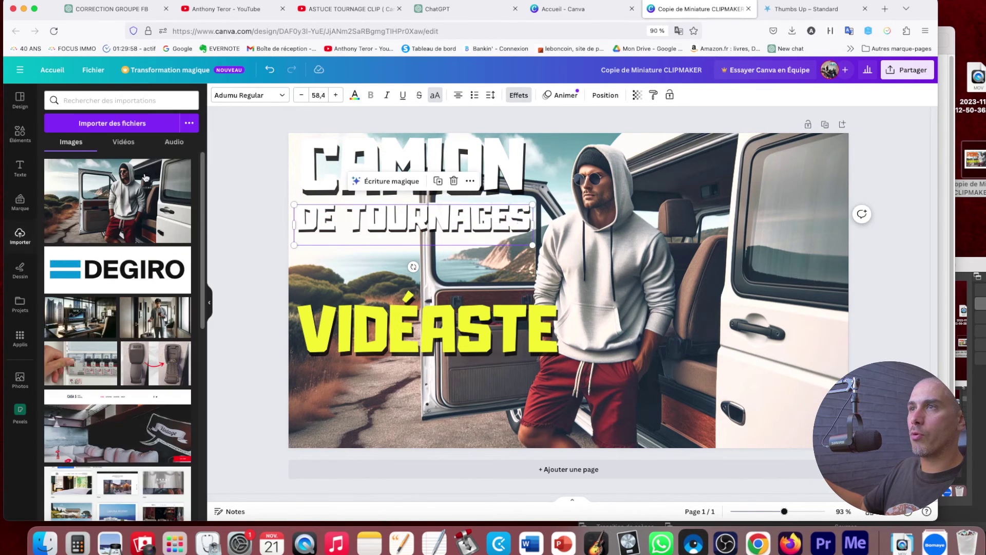
Open the elements library and move the downloaded "Copie de Miniature CLIPMAKER.png" from the desktop to the trash
{"action": "left_click", "coordinate": [21, 134]}
{"action": "right_click", "coordinate": [974, 157]}
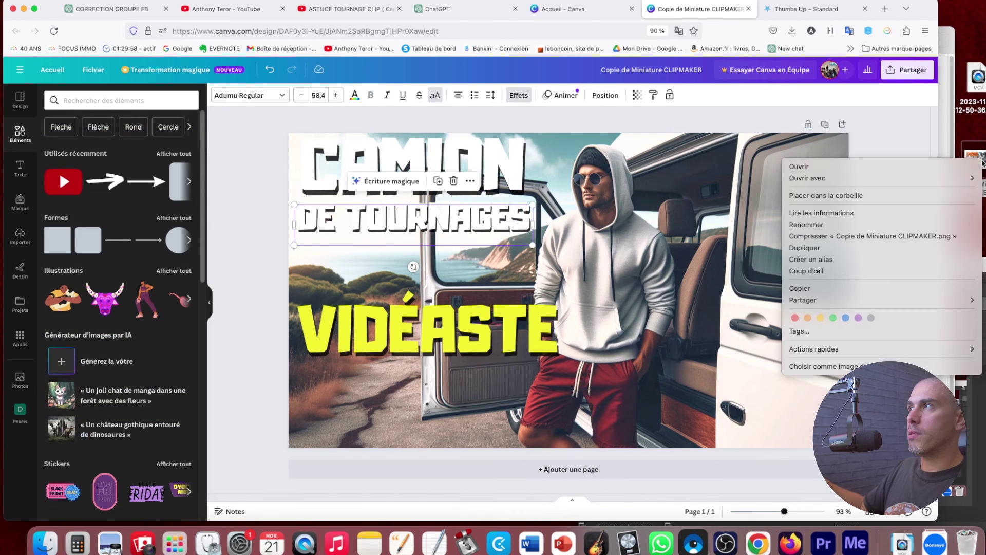
{"action": "left_click", "coordinate": [883, 196]}
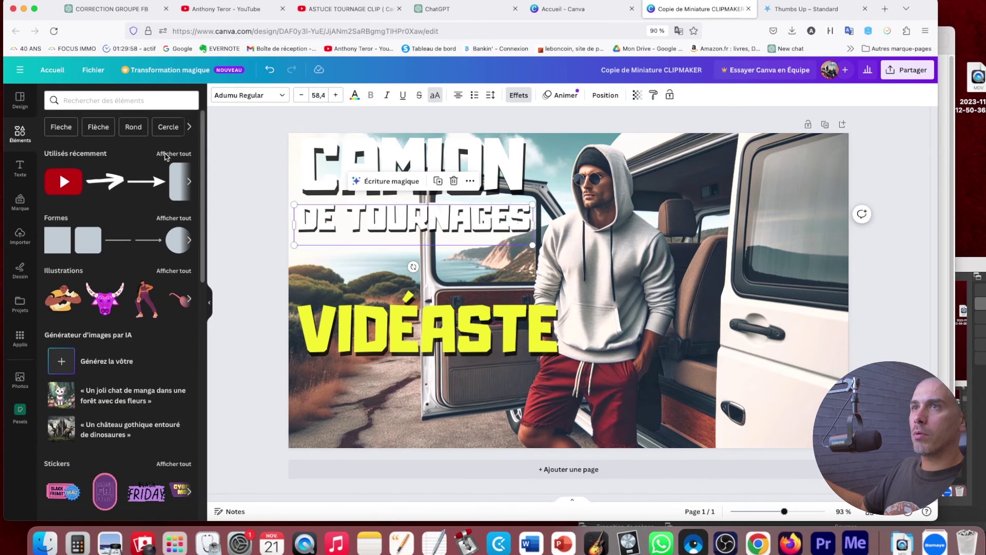
Insert a rounded square from the recently used elements and fill it black
{"action": "left_click", "coordinate": [170, 154]}
{"action": "left_click", "coordinate": [68, 190]}
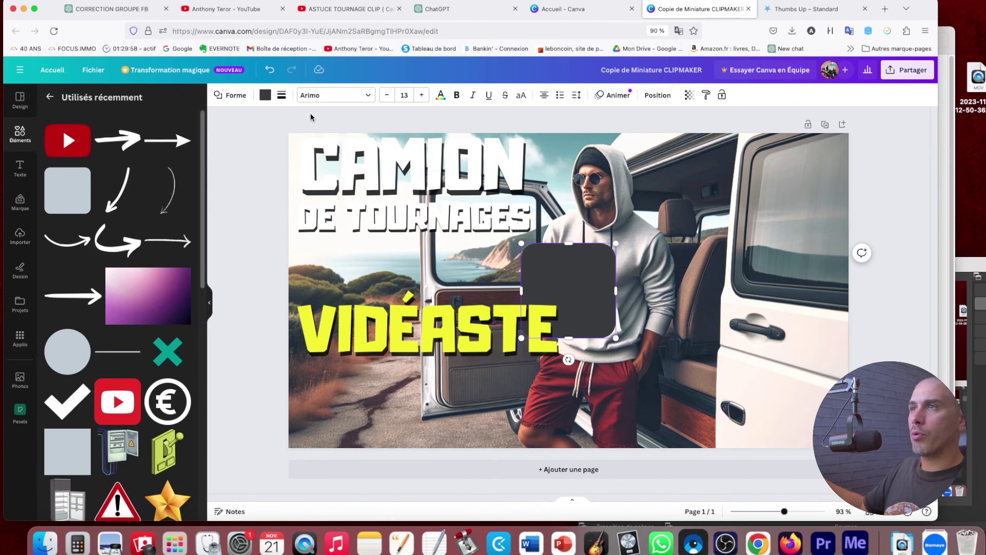
{"action": "left_click", "coordinate": [265, 95]}
{"action": "left_click", "coordinate": [105, 152]}
Place the black rounded shape behind "CAMION" and "DE TOURNAGES" and resize it to frame both titles
{"action": "left_click_drag", "start_coordinate": [590, 298], "coordinate": [550, 178]}
{"action": "left_click_drag", "start_coordinate": [419, 224], "coordinate": [417, 237]}
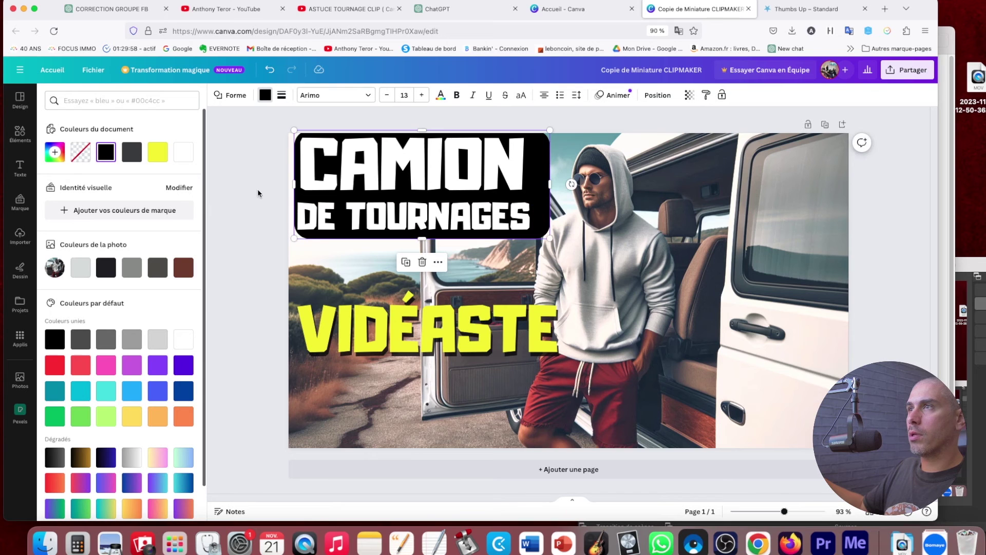
{"action": "left_click_drag", "start_coordinate": [291, 183], "coordinate": [286, 183]}
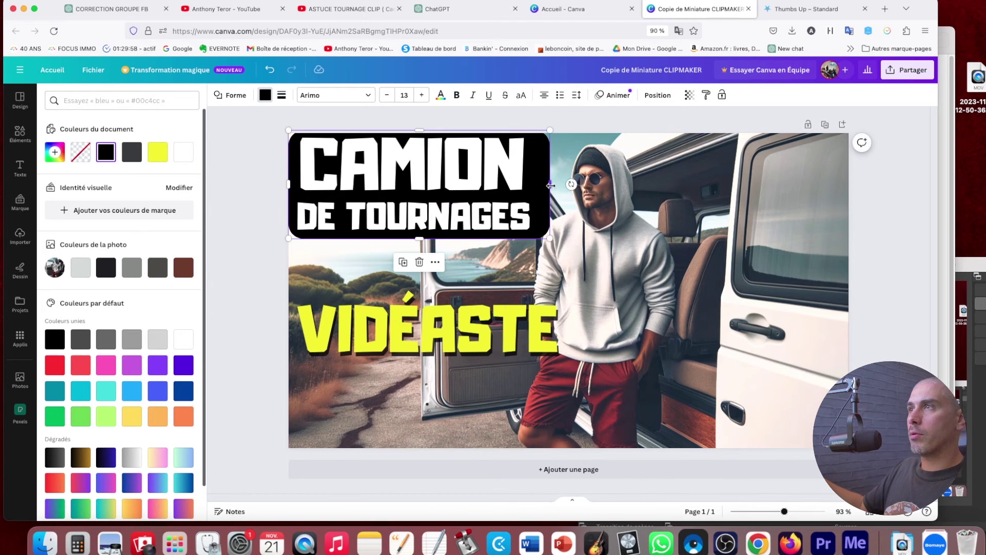
{"action": "left_click_drag", "start_coordinate": [550, 185], "coordinate": [542, 184]}
{"action": "left_click", "coordinate": [744, 344]}
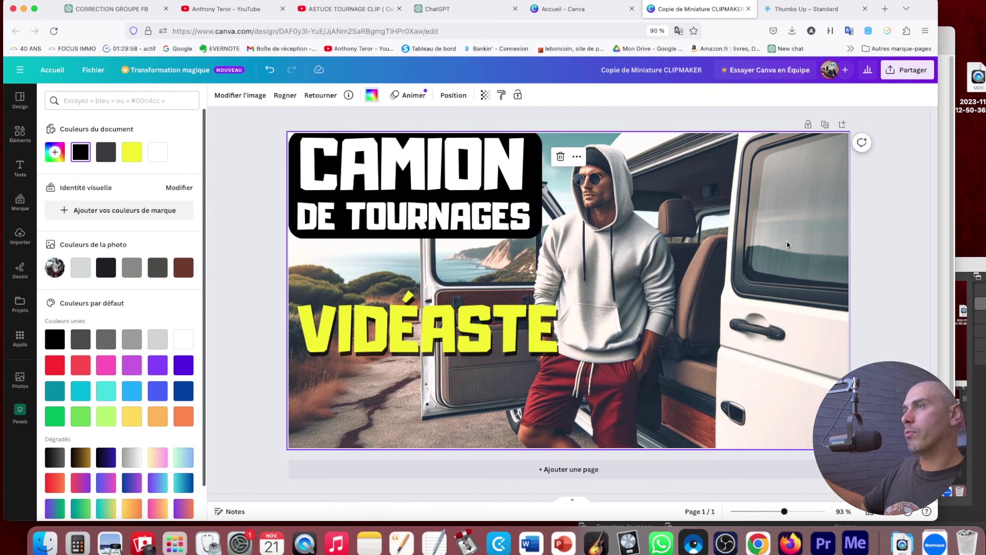
{"action": "left_click", "coordinate": [895, 215]}
Group the black shape with "CAMION" and "DE TOURNAGES", shrink the group slightly and inset it from the thumbnail's upper left corner
{"action": "left_click", "coordinate": [490, 225]}
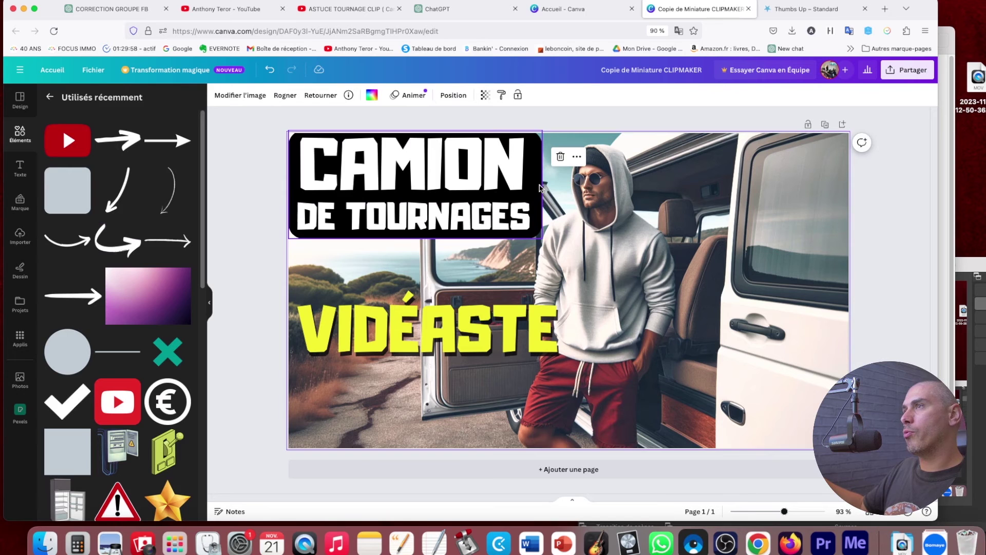
{"action": "left_click", "coordinate": [491, 225], "text": "shift"}
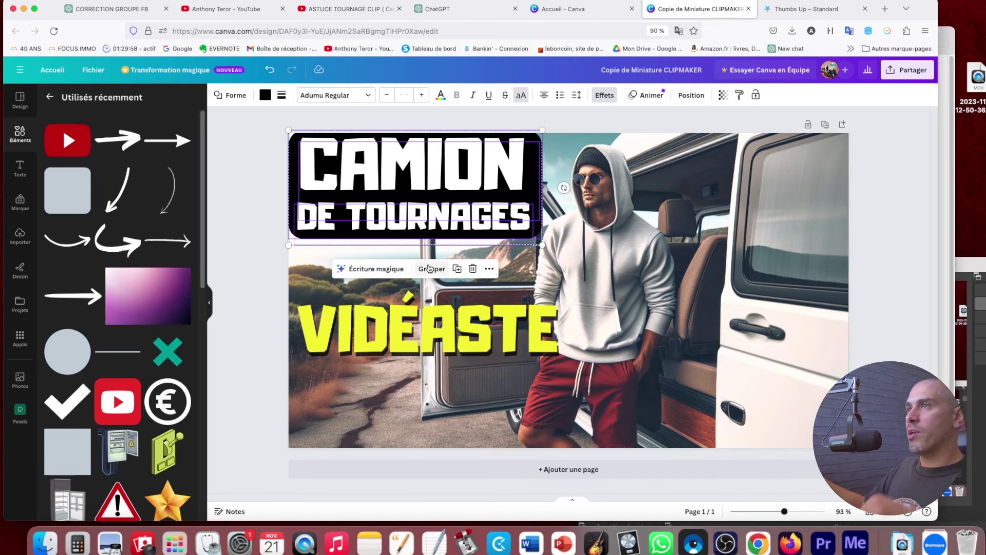
{"action": "left_click", "coordinate": [531, 201]}
{"action": "left_click", "coordinate": [531, 203]}
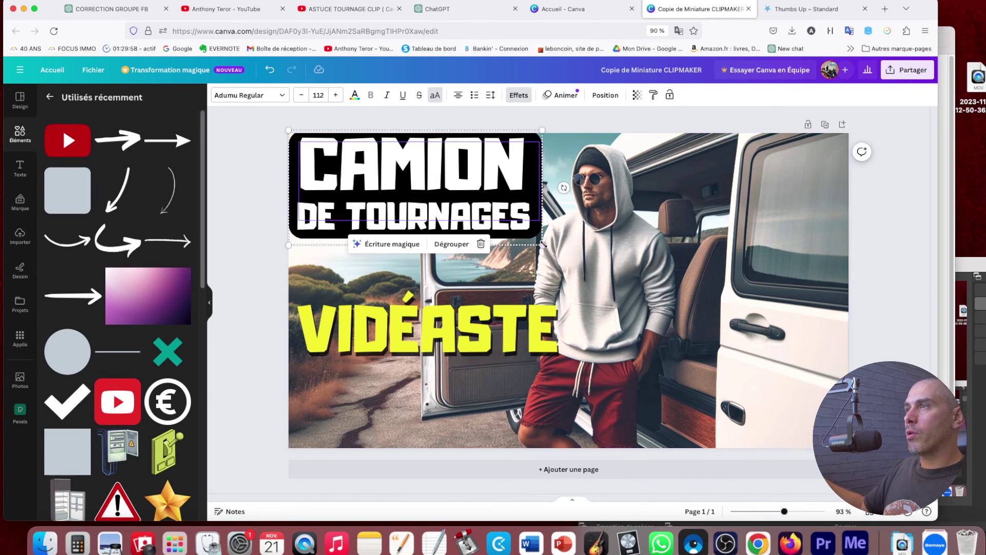
{"action": "key", "text": "super+g"}
{"action": "left_click_drag", "start_coordinate": [542, 246], "coordinate": [530, 239]}
{"action": "left_click_drag", "start_coordinate": [501, 191], "coordinate": [505, 195]}
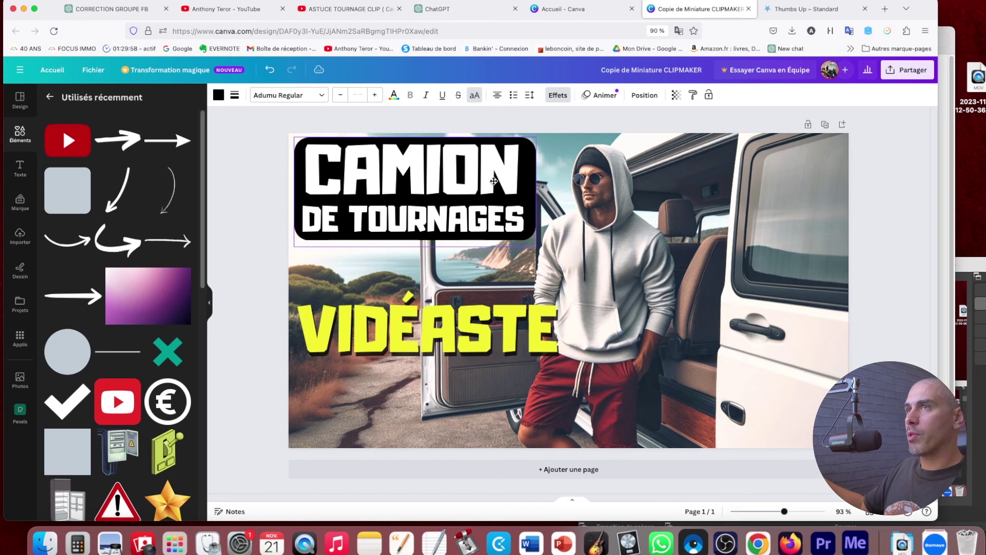
Enlarge the yellow "VIDÉASTE" title to font size 109, keeping it over the lower part of the thumbnail
{"action": "left_click", "coordinate": [637, 307]}
{"action": "left_click", "coordinate": [511, 321]}
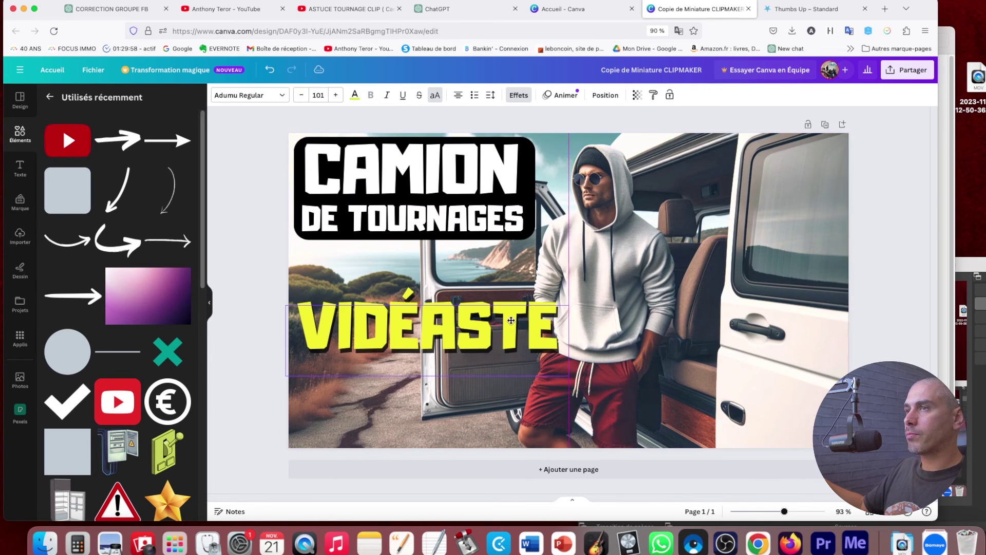
{"action": "left_click_drag", "start_coordinate": [569, 303], "coordinate": [590, 299]}
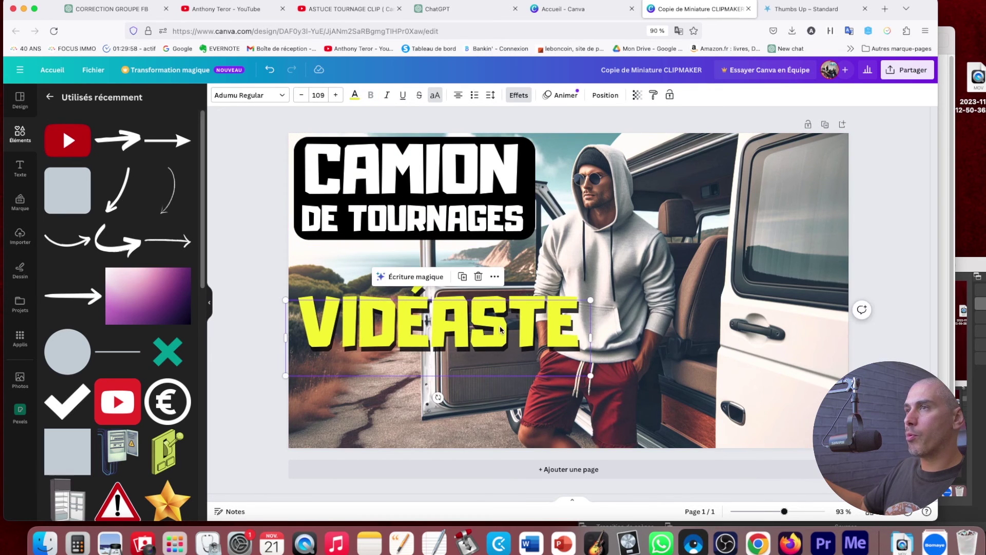
{"action": "left_click", "coordinate": [258, 229]}
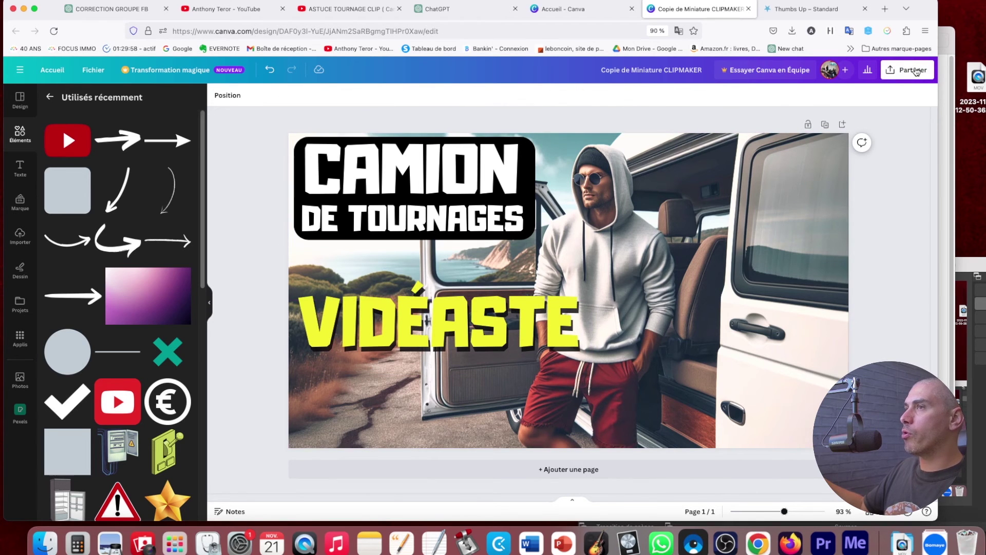
Export the updated thumbnail and review it in the Thumbs Up web browser previews, from the home page to Watch Later sizes
{"action": "left_click", "coordinate": [916, 71]}
{"action": "left_click", "coordinate": [809, 9]}
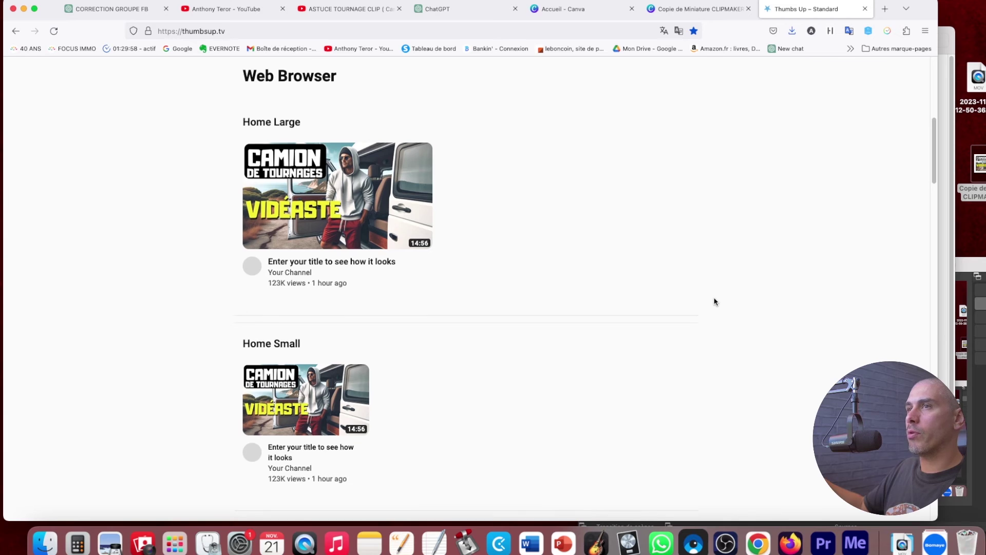
{"action": "scroll", "coordinate": [714, 302], "scroll_direction": "down", "scroll_amount": 6}
{"action": "scroll", "coordinate": [714, 301], "scroll_direction": "down", "scroll_amount": 5}
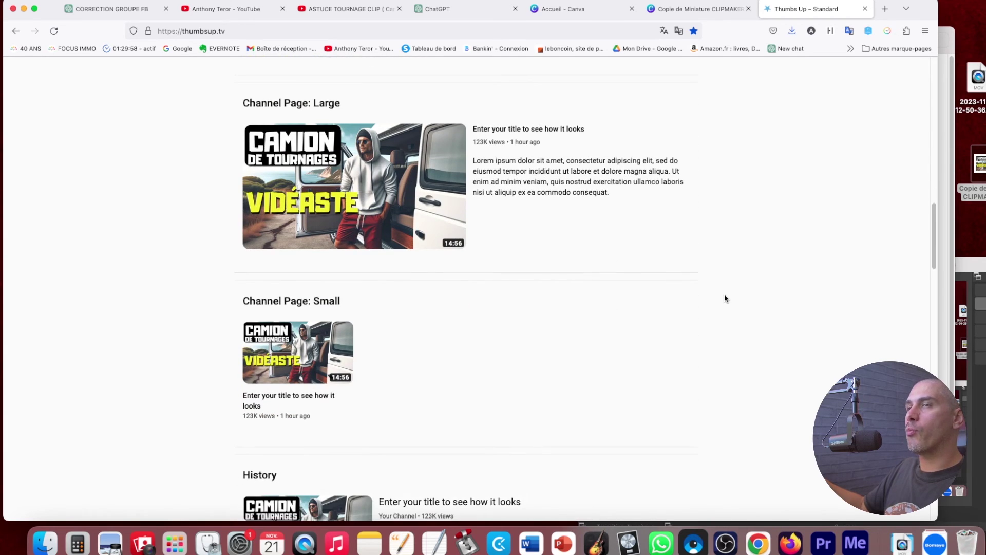
{"action": "scroll", "coordinate": [697, 305], "scroll_direction": "up", "scroll_amount": 1}
{"action": "scroll", "coordinate": [697, 305], "scroll_direction": "down", "scroll_amount": 5}
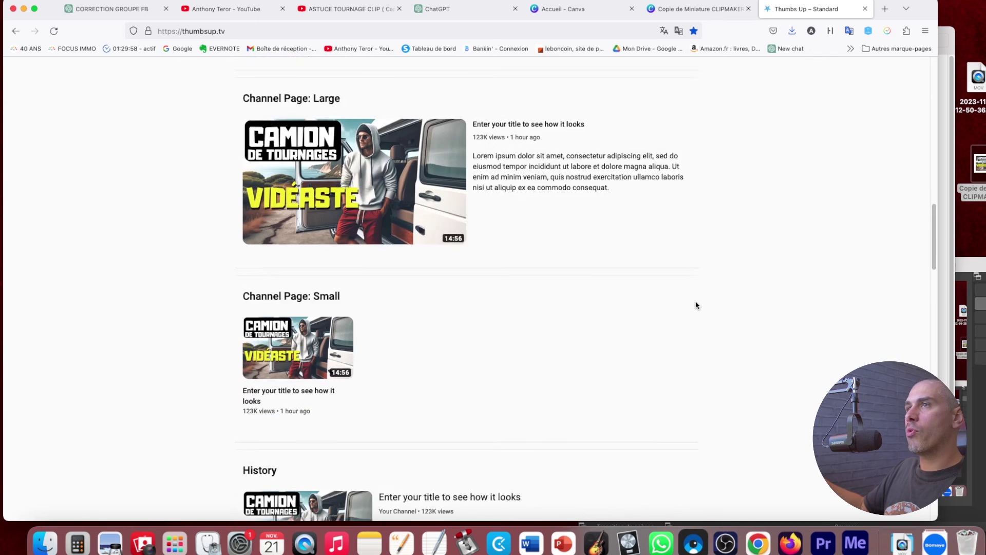
{"action": "scroll", "coordinate": [697, 304], "scroll_direction": "down", "scroll_amount": 4}
{"action": "scroll", "coordinate": [698, 303], "scroll_direction": "up", "scroll_amount": 2}
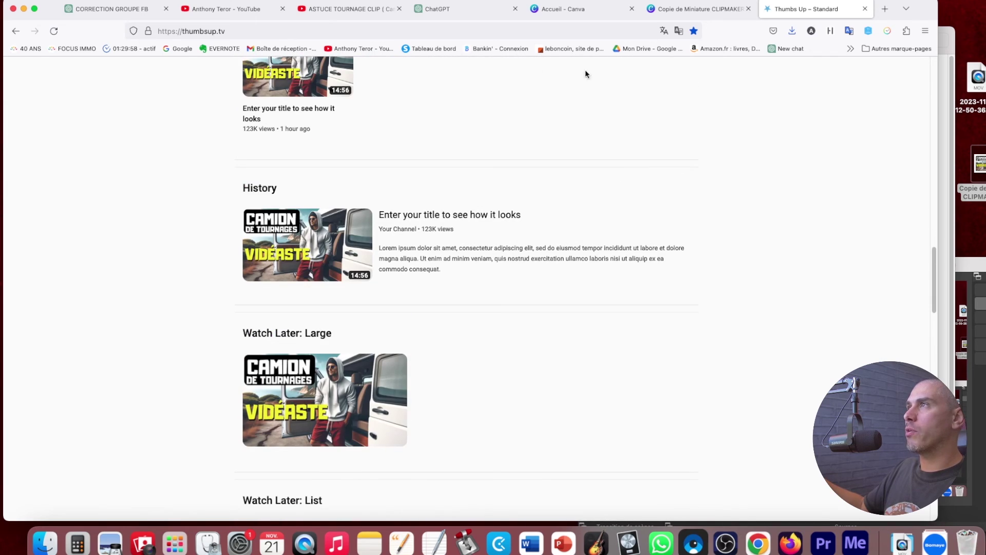
Open the truck video's details in YouTube Studio and rename the exported thumbnail file with its title, "ASTUCE TOURNAGE CLIP ( Camion )"
{"action": "left_click", "coordinate": [328, 16]}
{"action": "left_click", "coordinate": [246, 478]}
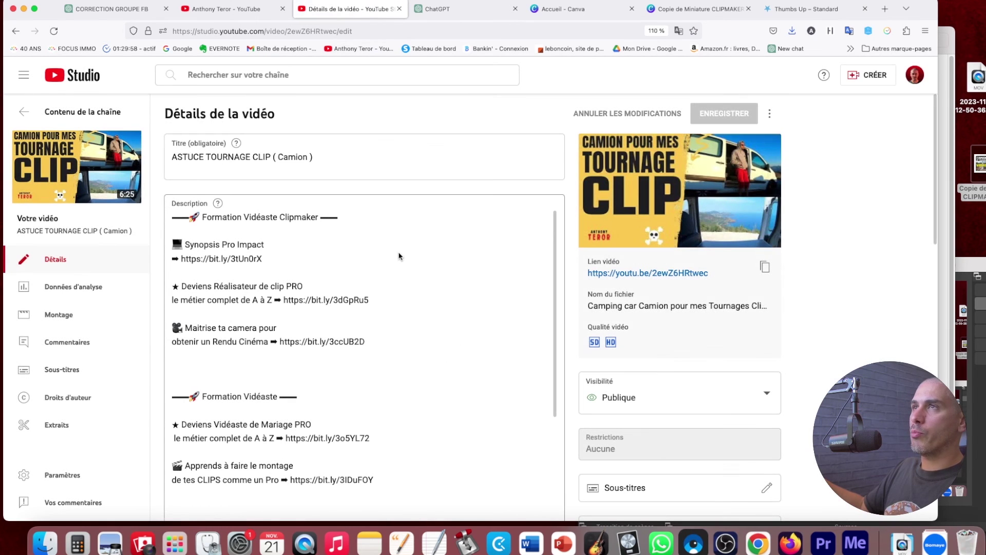
{"action": "left_click_drag", "start_coordinate": [313, 157], "coordinate": [172, 156]}
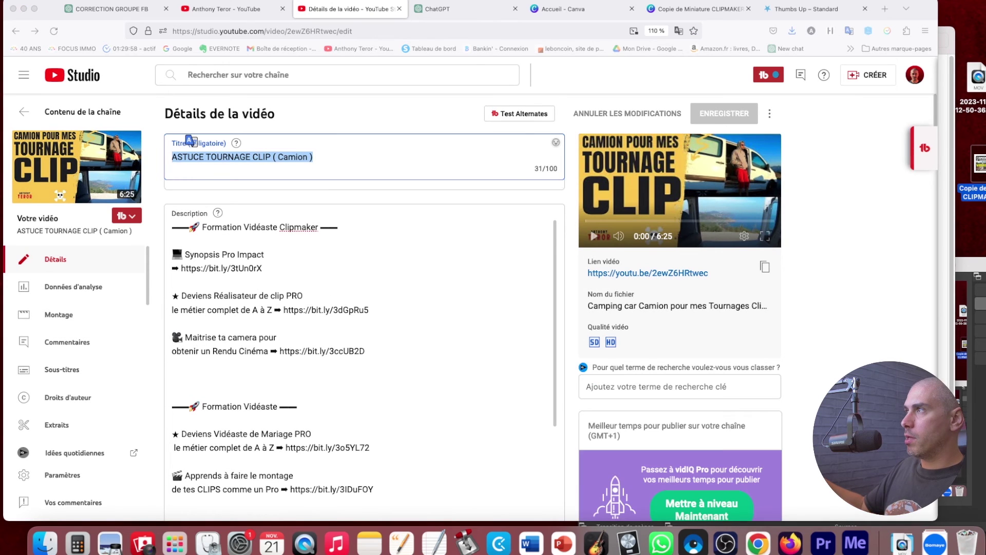
{"action": "left_click_drag", "start_coordinate": [191, 140], "coordinate": [970, 177]}
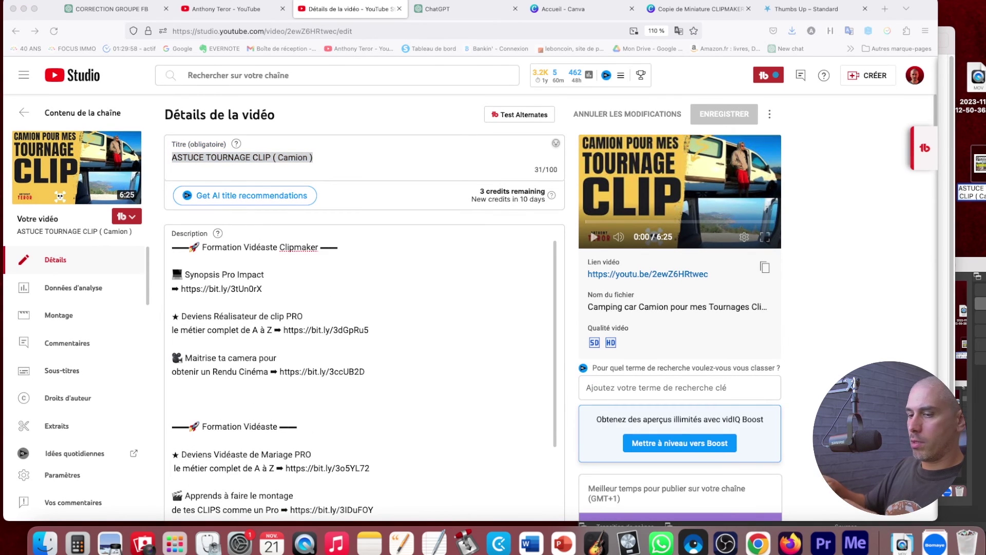
Upload the renamed thumbnail file from the desktop as the video's custom thumbnail in the Miniature section
{"action": "scroll", "coordinate": [557, 327], "scroll_direction": "down", "scroll_amount": 10}
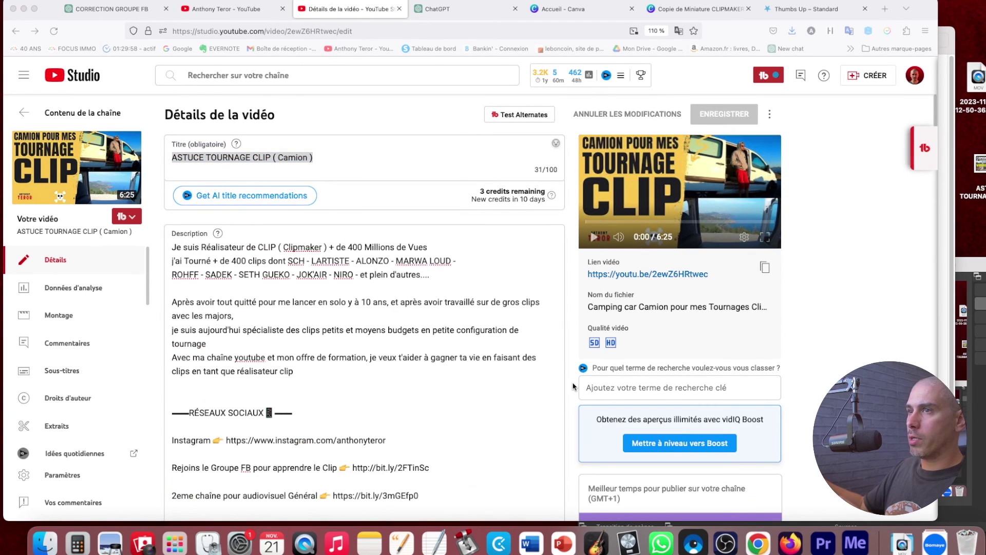
{"action": "scroll", "coordinate": [574, 385], "scroll_direction": "down", "scroll_amount": 10}
{"action": "left_click_drag", "start_coordinate": [980, 165], "coordinate": [211, 328]}
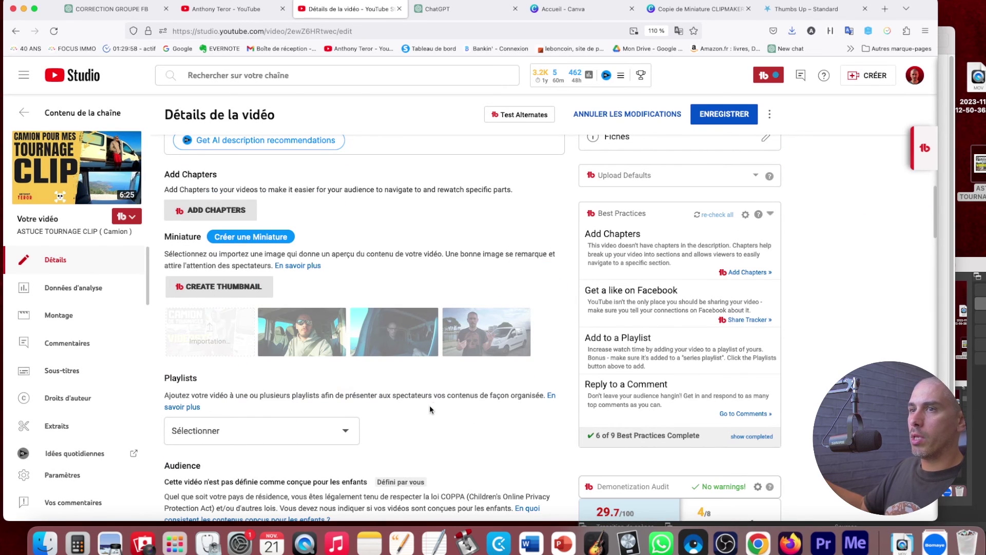